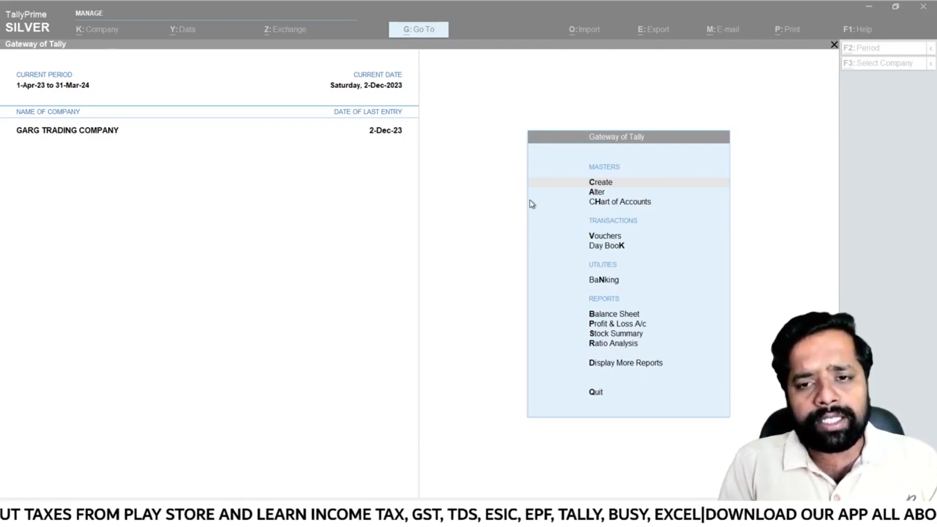
Start a new ledger named with the landlord's full name followed by "(RENT PAYABLE A/C)"
left_click(532, 204)
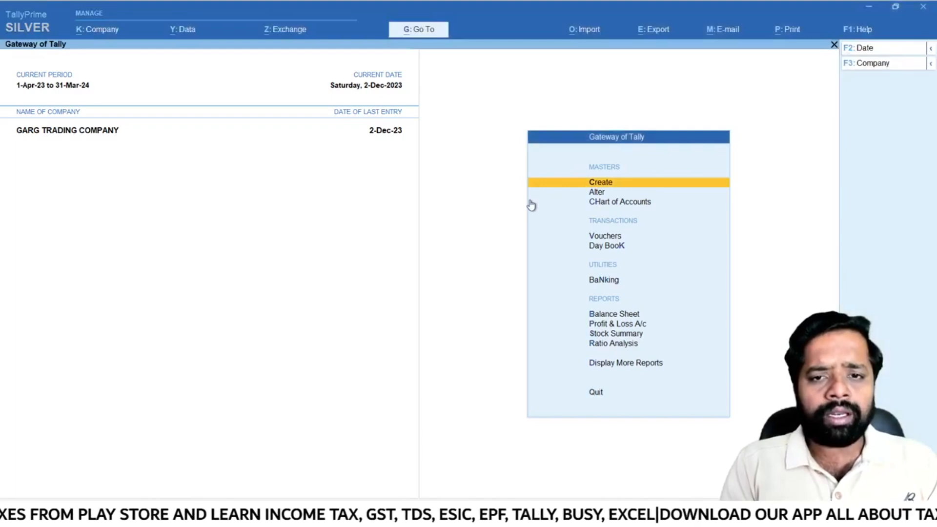
key("Return")
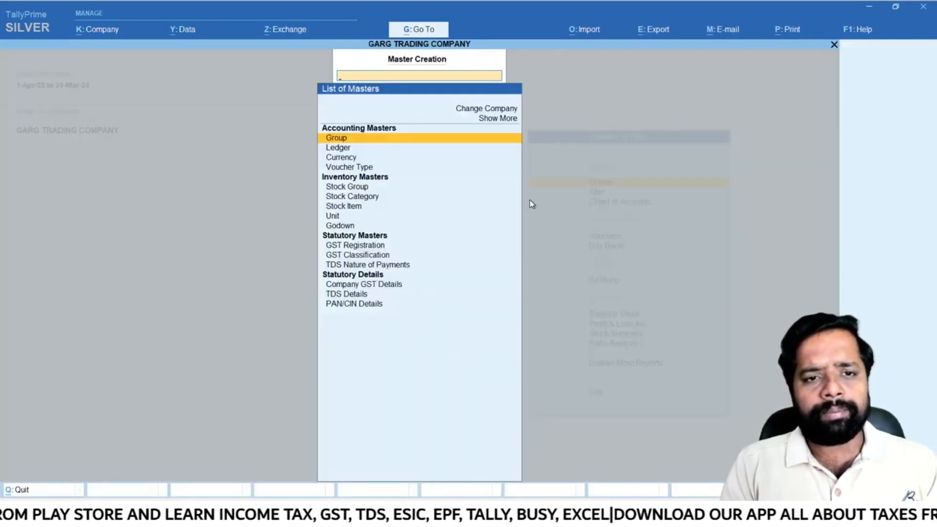
key("Down")
key("Return")
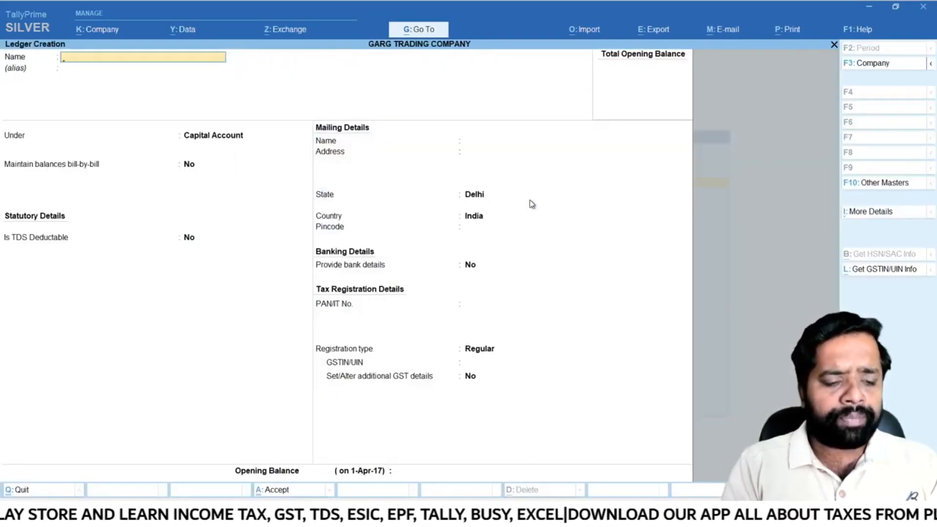
type("VIVE")
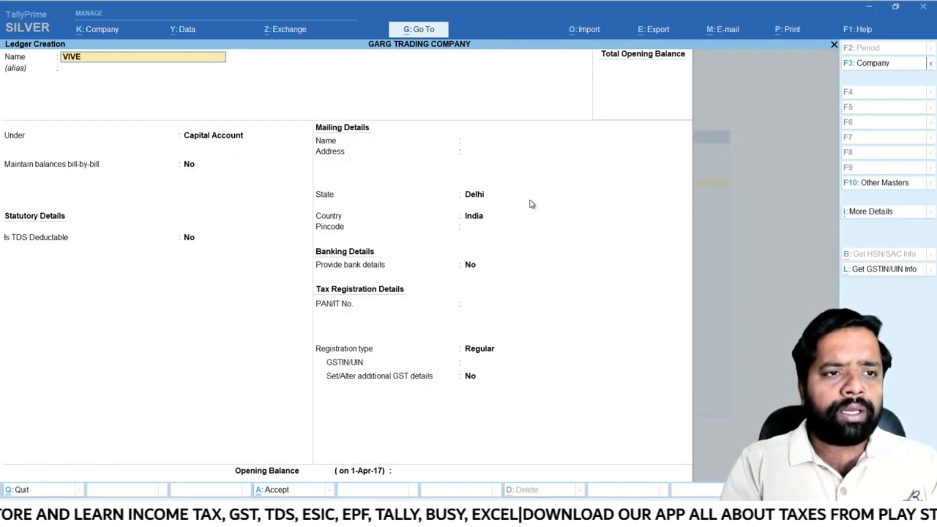
type("K GUPTA (")
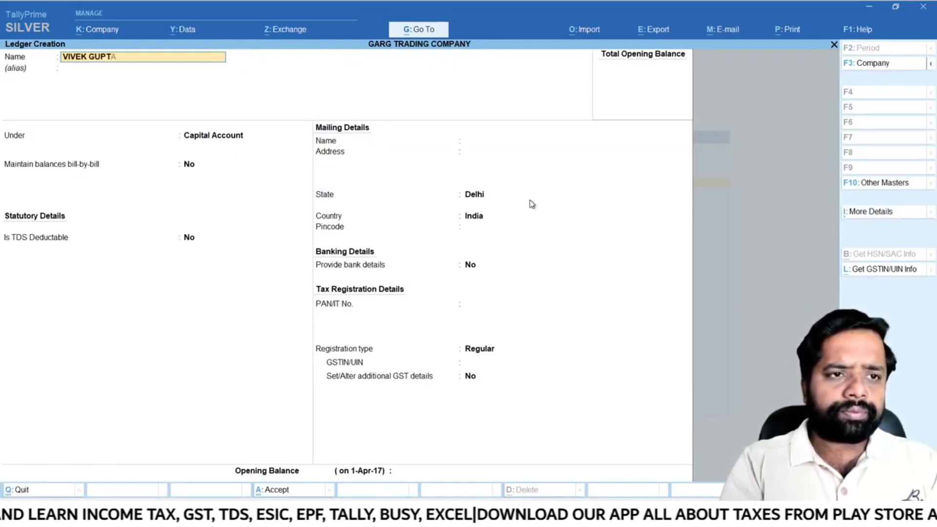
type("RENT PAYABLE A/C")
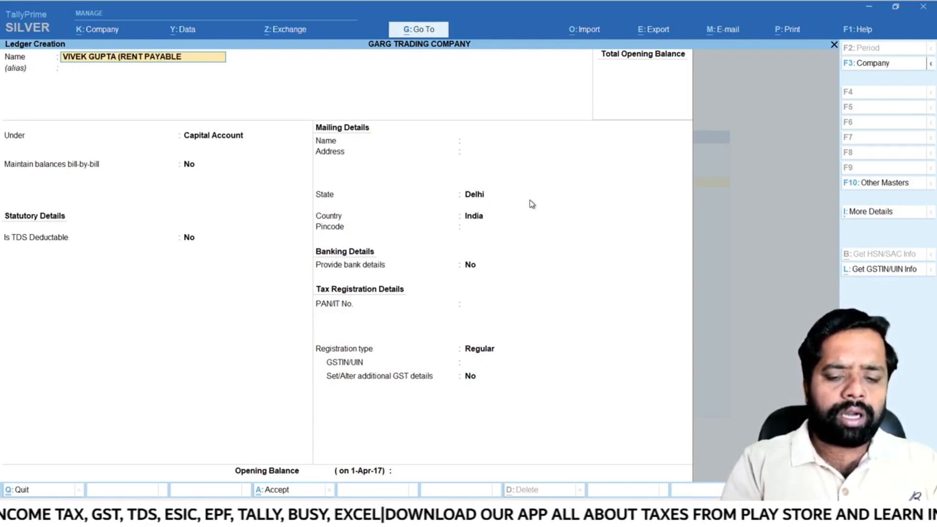
key("Return")
key("BackSpace")
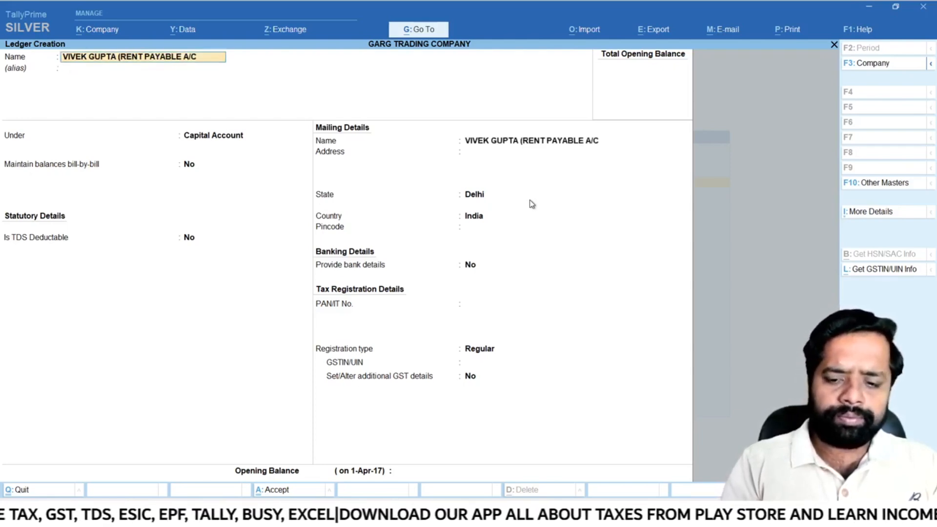
key("Return")
key("Return")
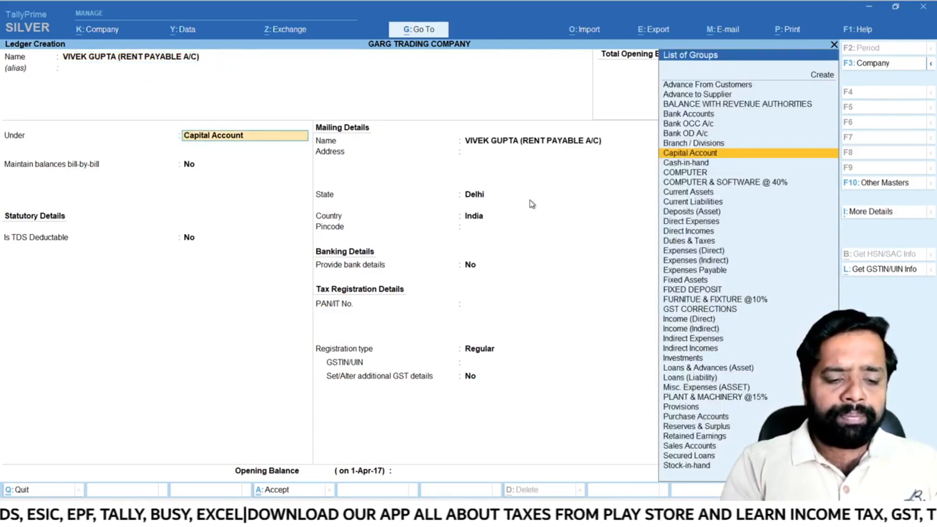
Place the rent payable ledger under Sundry Creditors and keep bill-by-bill balances enabled, with no default credit period
type("SUND")
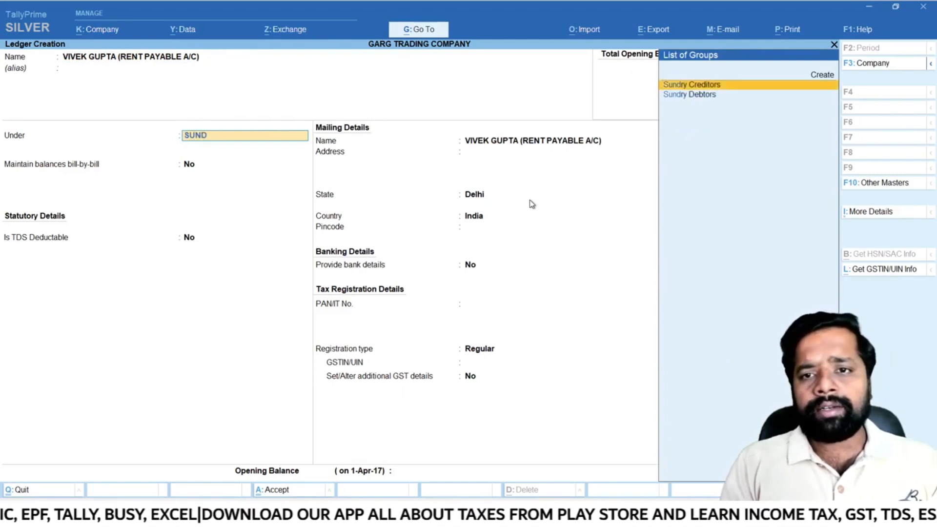
key("Return")
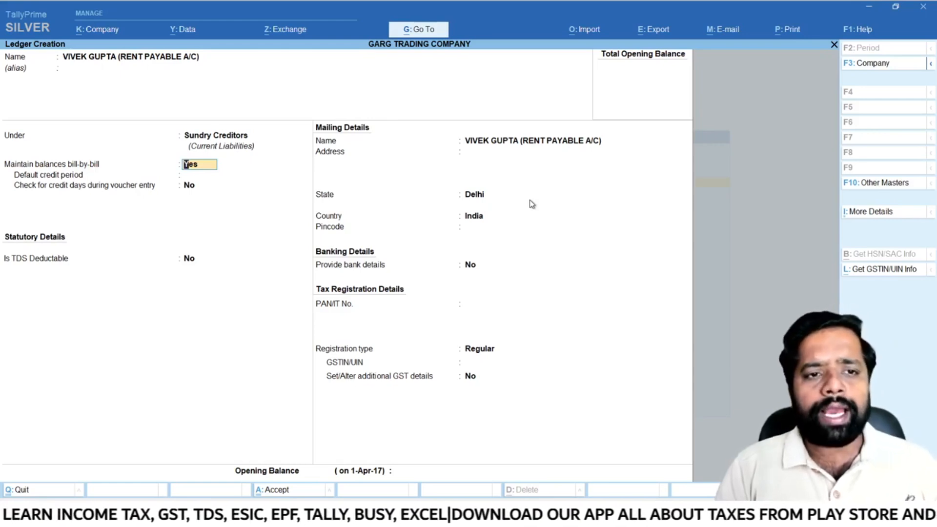
key("ctrl+a")
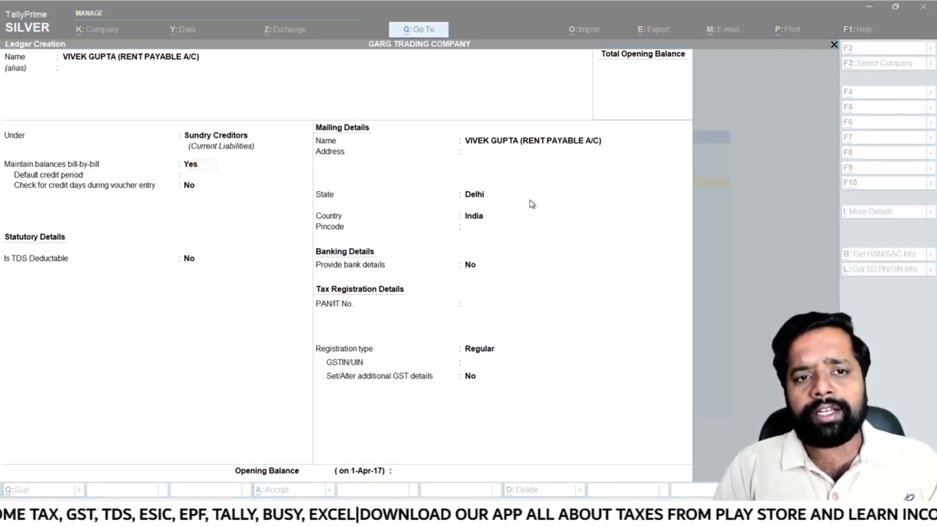
key("alt+Tab")
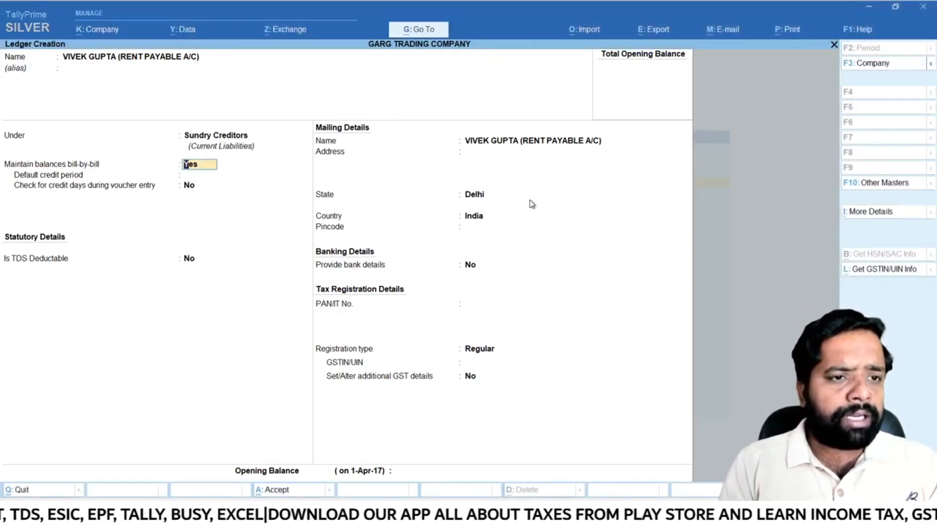
key("Return")
key("Return")
key("Return")
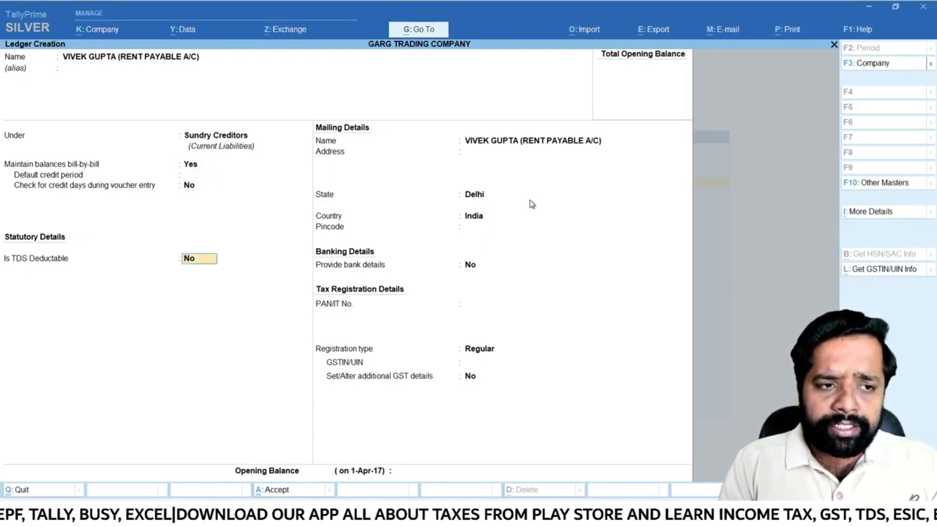
Make the ledger TDS deductable with deductee type Individual/HUF - Resident and TDS deducted in the same voucher
type("Y")
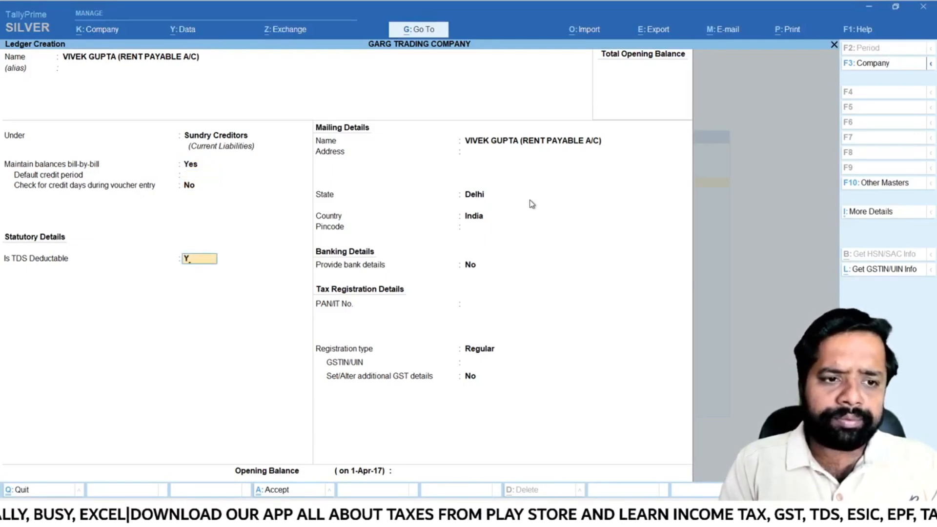
key("Return")
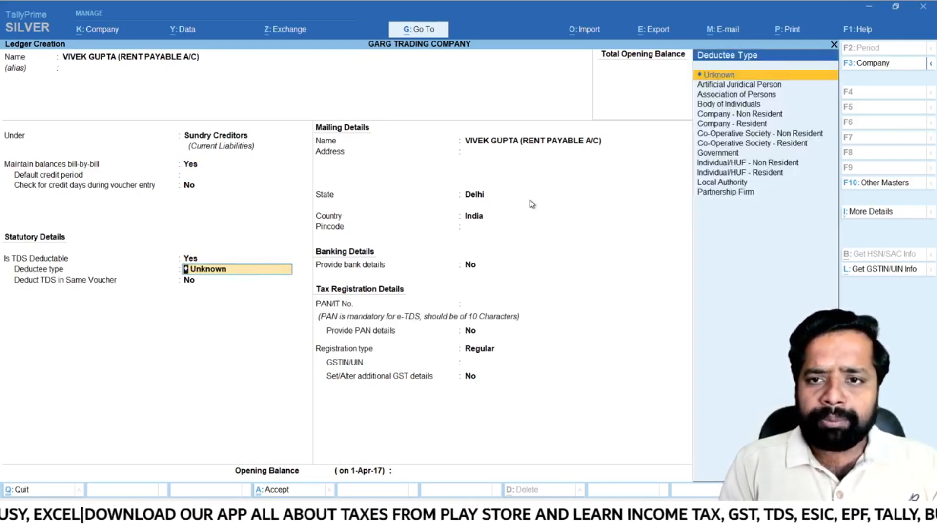
type("INDI")
key("Down")
key("Down")
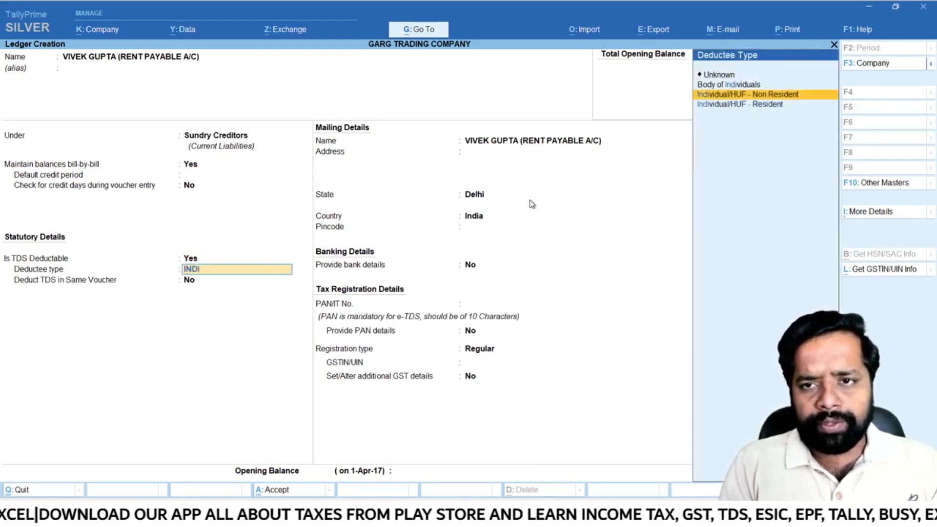
key("Return")
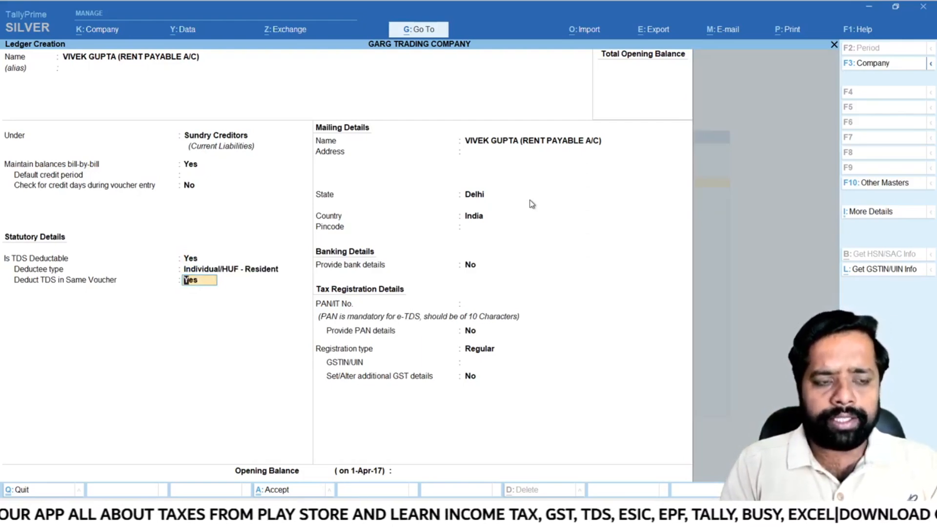
key("Return")
Keep the default mailing and banking details and enter the landlord's PAN in the tax registration details
key("Return")
key("Return")
key("Return")
key("Return")
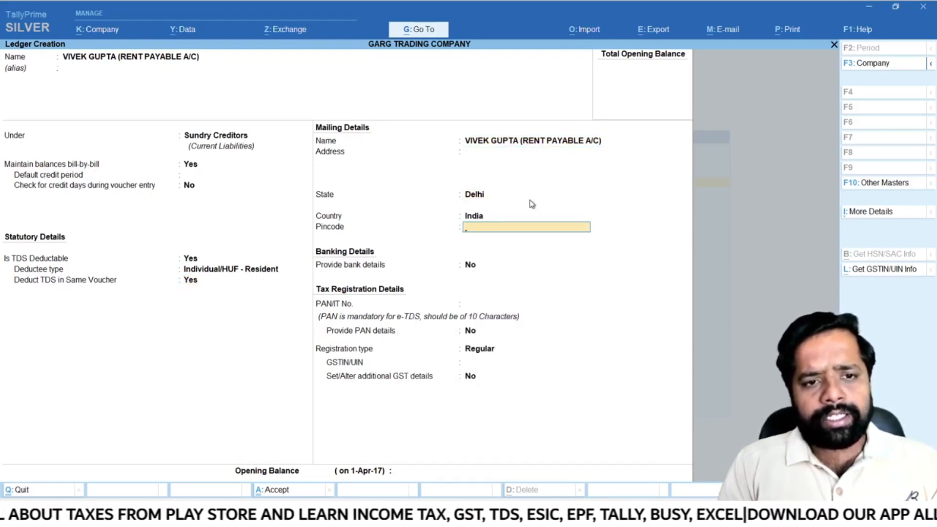
key("Return")
key("Return")
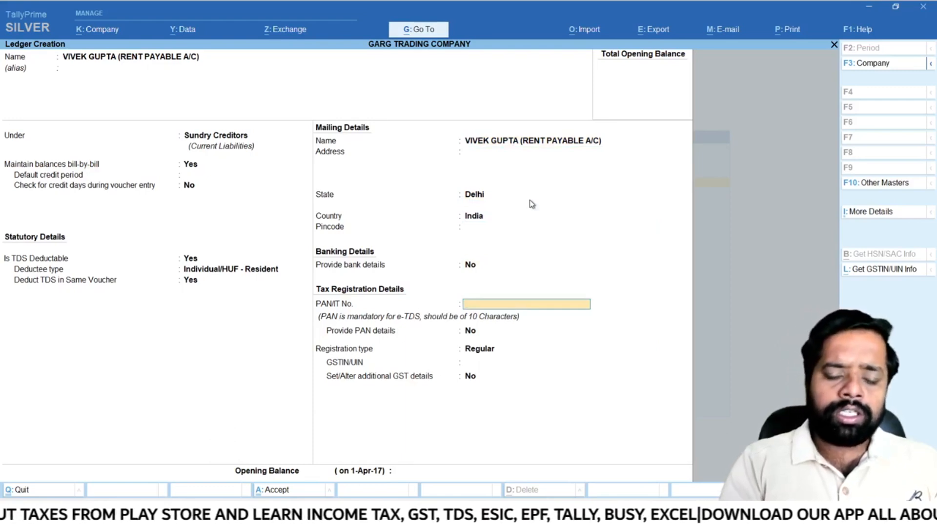
type("CP")
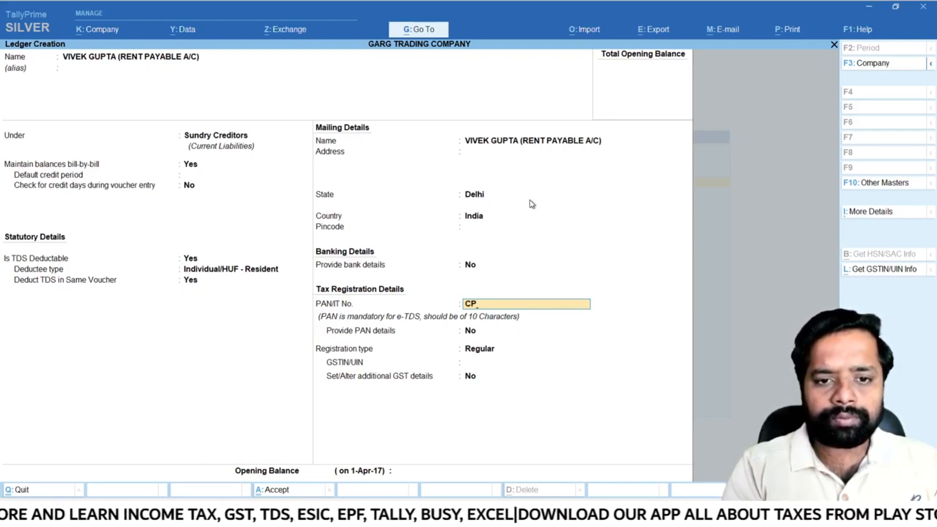
type("CP")
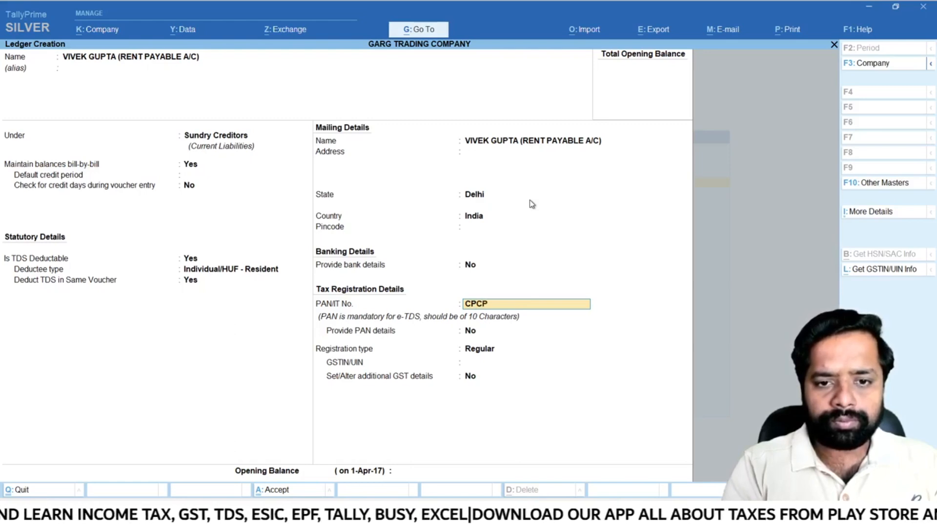
type("G1234G")
key("Return")
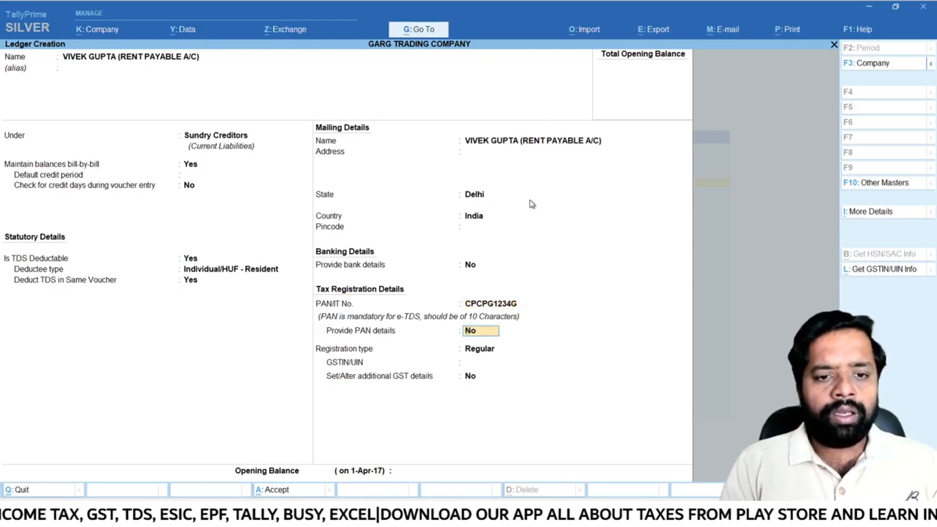
Provide PAN details and remove "(RENT PAYABLE A/C)" from the name on the PAN, keeping only the landlord's name
type("y")
key("Return")
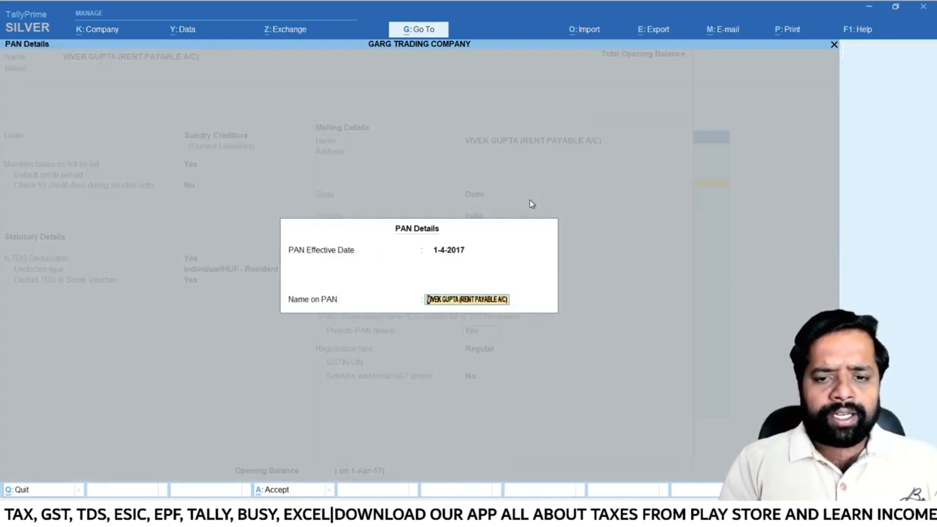
key("BackSpace")
key("BackSpace")
key("BackSpace")
key("BackSpace")
key("BackSpace")
key("BackSpace")
key("BackSpace")
key("BackSpace")
key("BackSpace")
key("BackSpace")
key("BackSpace")
key("BackSpace")
key("BackSpace")
key("BackSpace")
key("BackSpace")
key("BackSpace")
key("BackSpace")
key("BackSpace")
key("BackSpace")
key("Return")
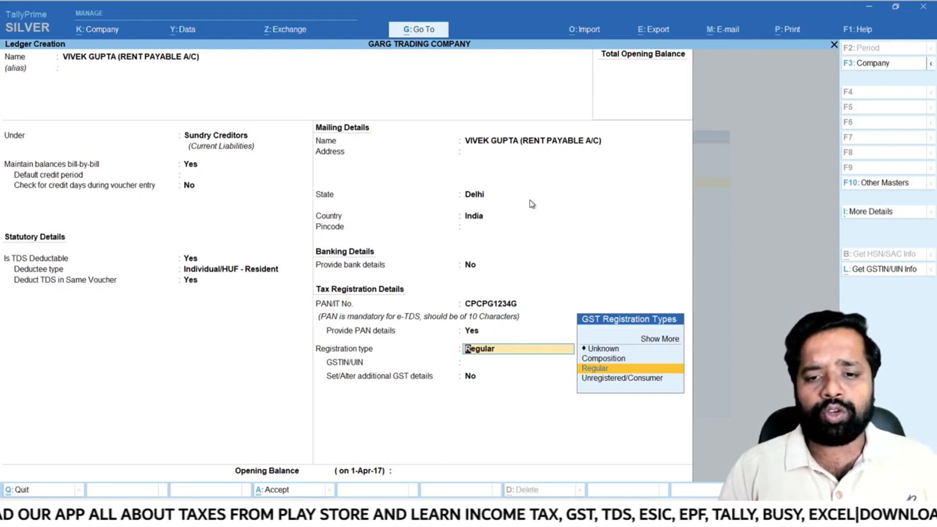
Set the GST registration type to Unregistered/Consumer, leave the GSTIN blank and save the rent payable ledger
key("Down")
key("Return")
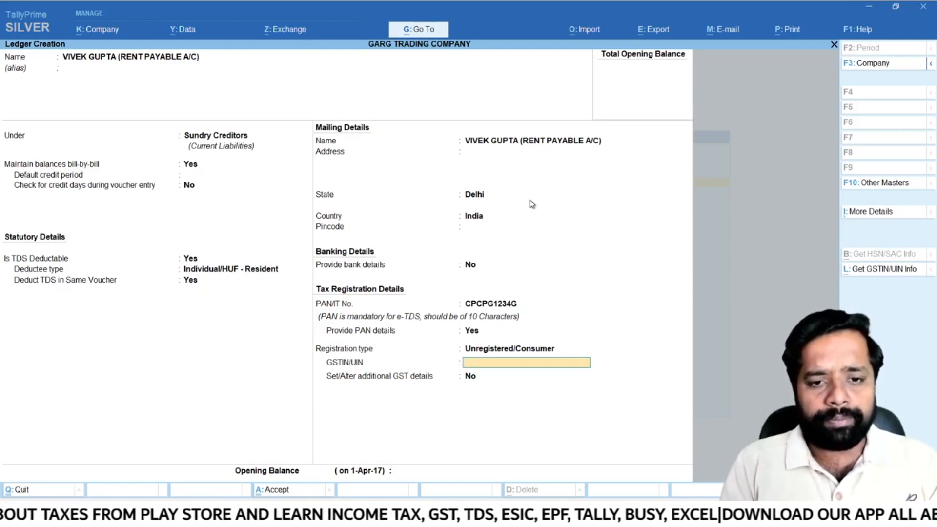
key("Return")
key("Return")
key("Return")
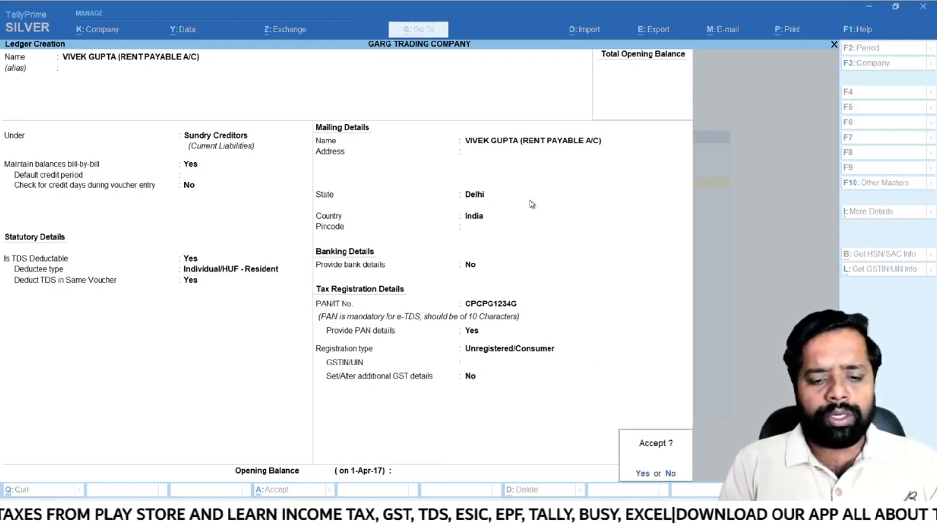
key("Return")
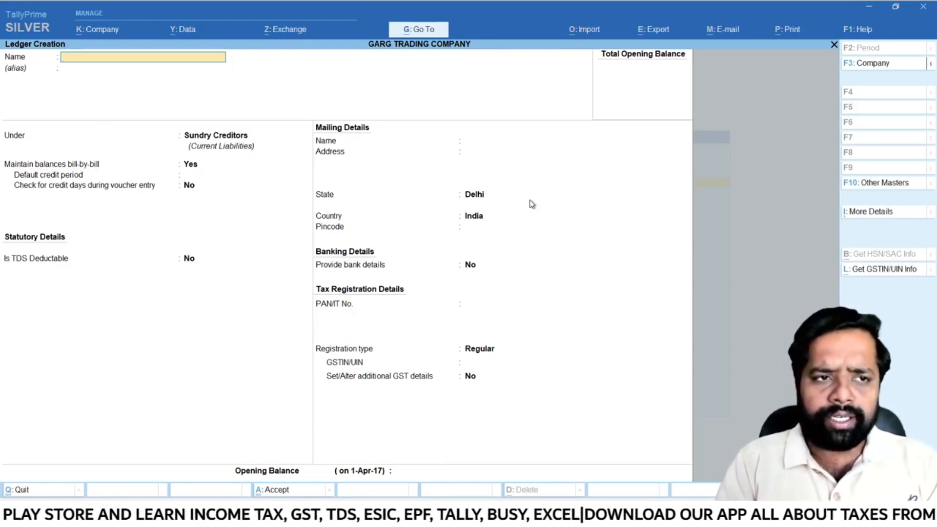
Start another ledger named RENT EXPENSES A/C and place it under Indirect Expenses
type("REN")
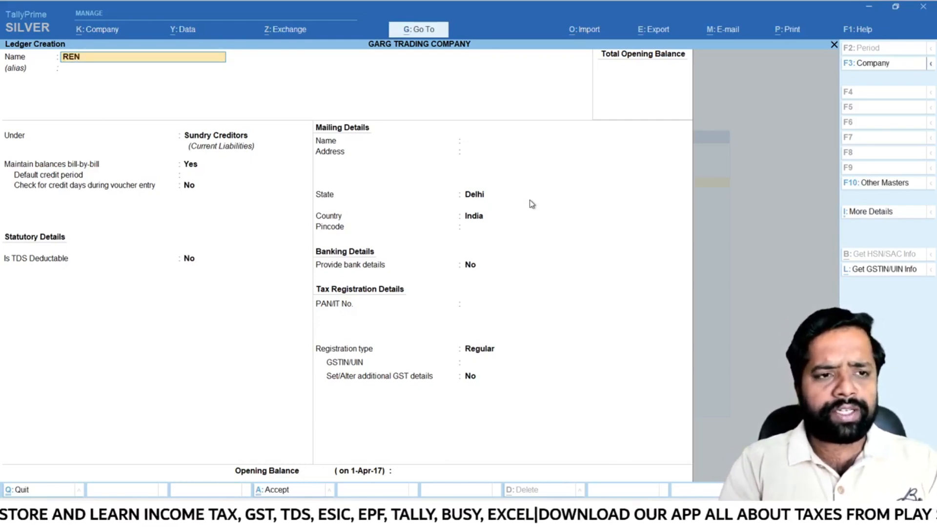
type("T EXPENSESA")
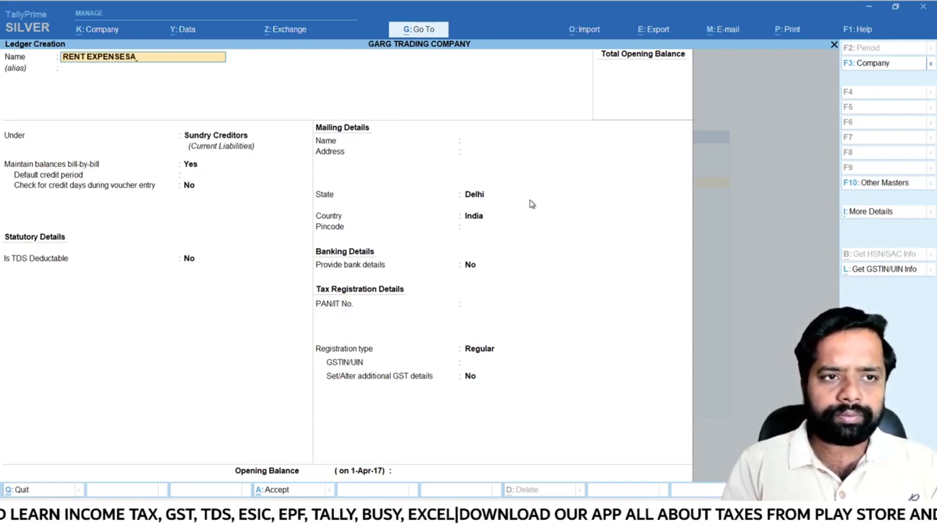
key("BackSpace")
type("A/C")
key("Return")
key("Return")
type("INDIRE")
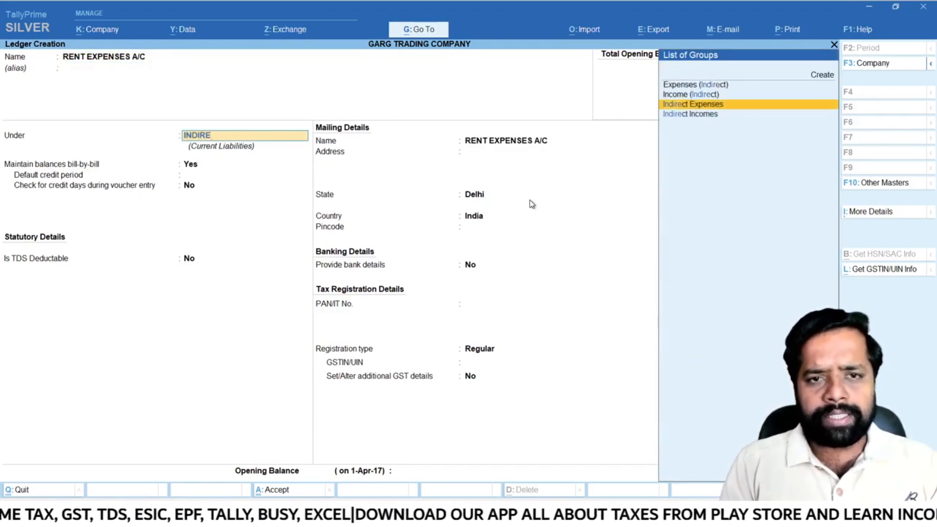
key("Return")
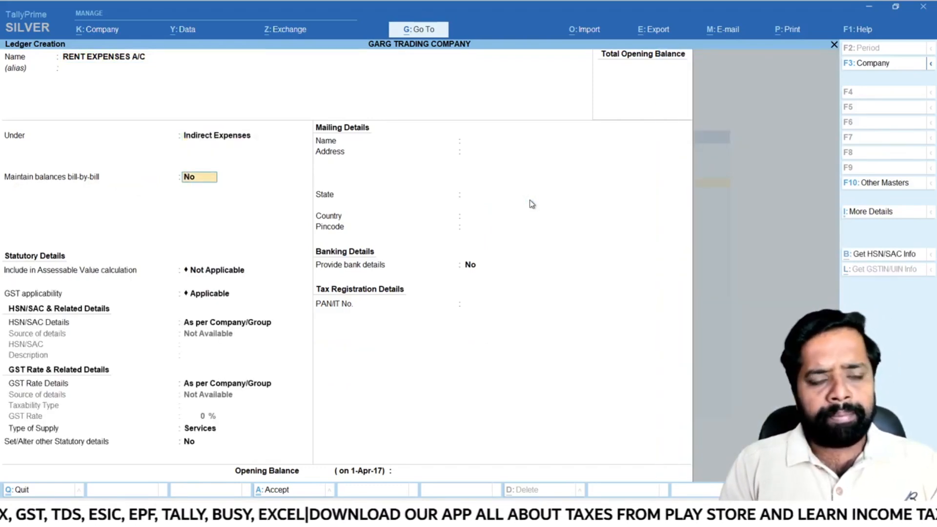
Keep bill-by-bill balances off and assessable value inclusion Not Applicable, and set the rent expense ledger's GST applicability to Not Applicable
key("Return")
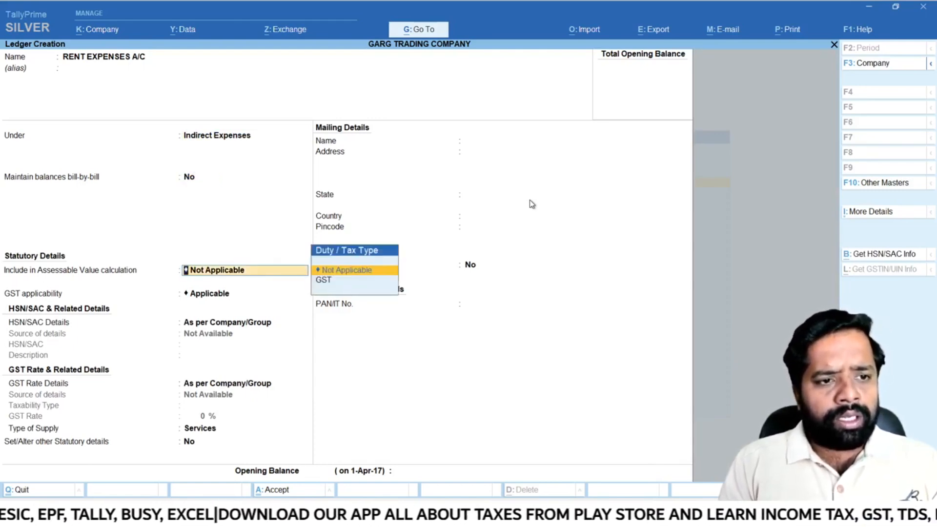
key("Return")
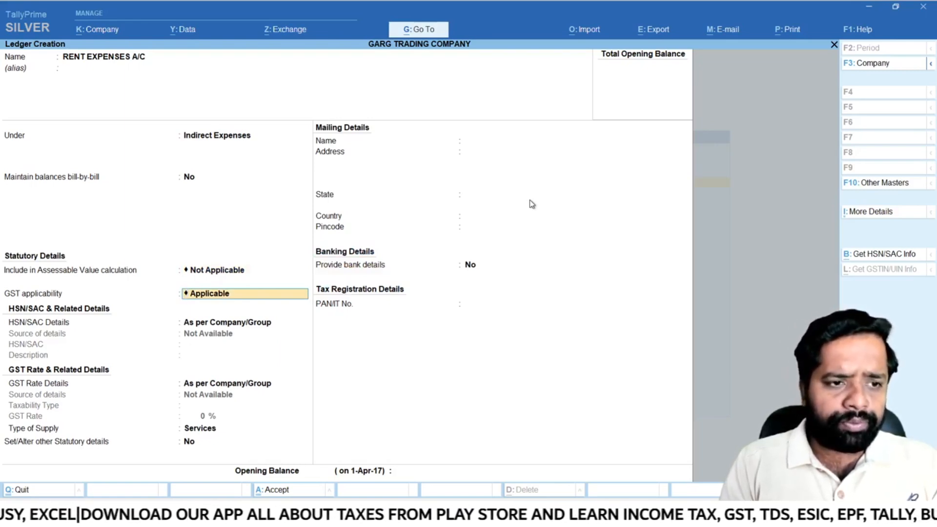
key("Return")
key("BackSpace")
type("N")
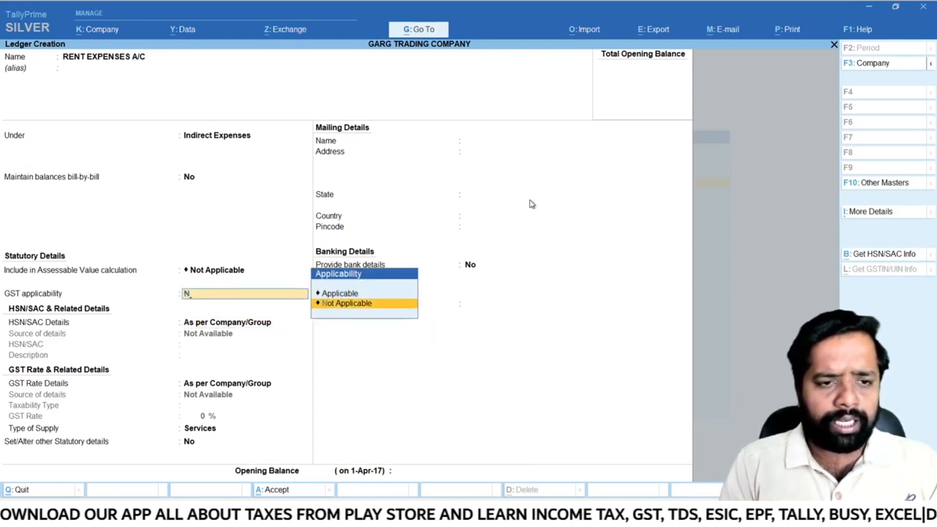
key("Return")
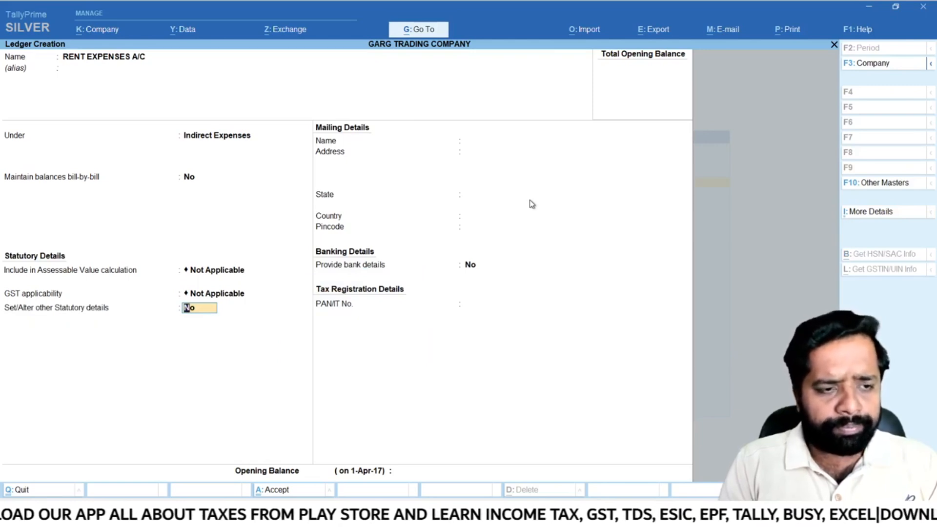
Enable other statutory details for the rent expense ledger and mark TDS as Applicable
type("Y")
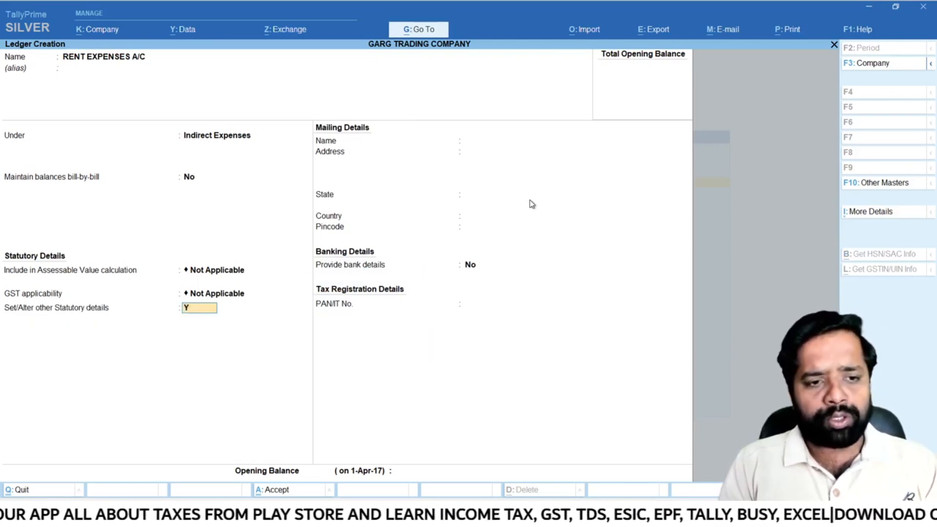
key("Return")
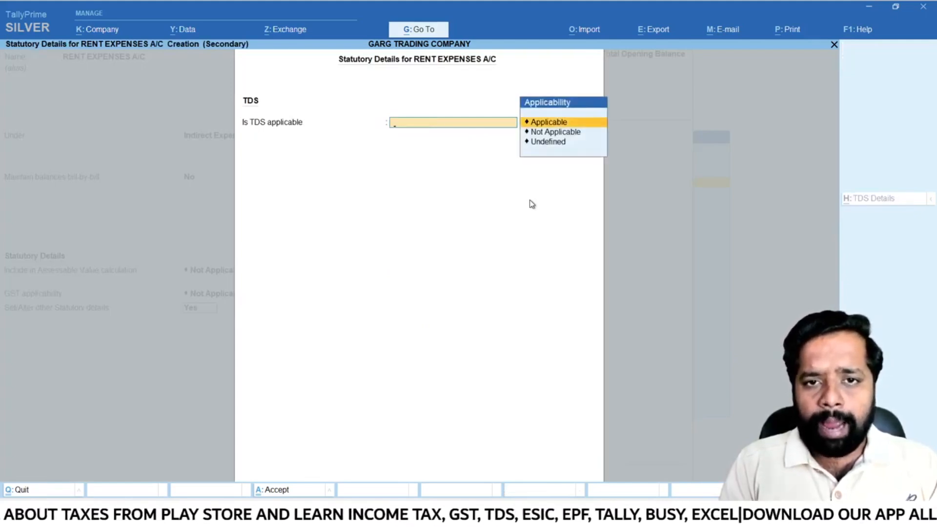
key("Return")
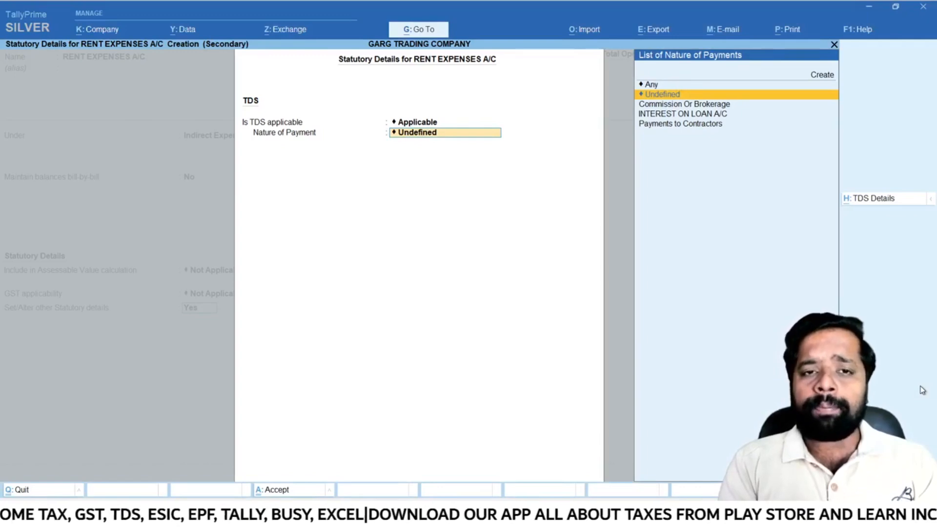
Start a new TDS nature of payment from the predefined Rent of Land, Building Or Furniture entry under section 194I
key("alt+c")
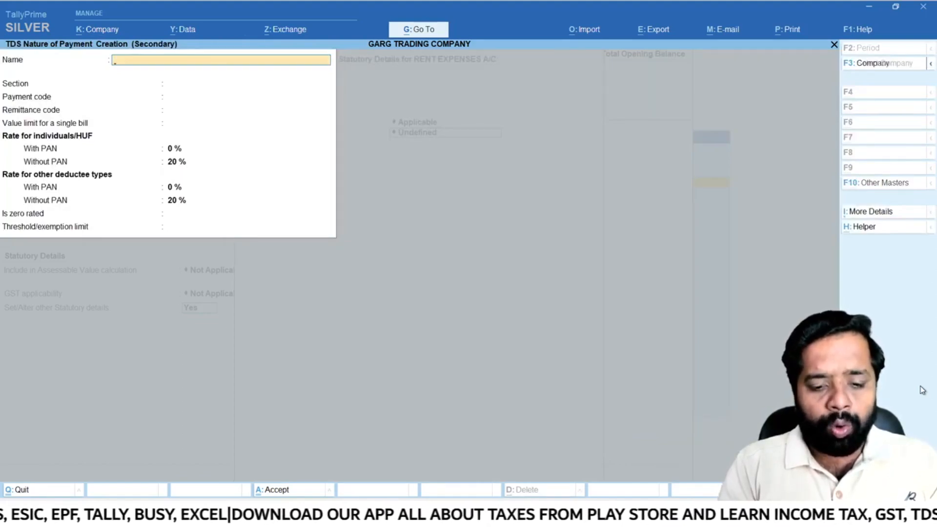
key("Down")
key("Down")
key("Down")
key("Down")
key("Down")
key("Down")
key("Down")
key("Down")
key("Down")
key("Down")
key("Down")
key("Down")
key("Down")
key("Down")
key("Down")
key("Down")
key("Down")
key("Down")
key("Down")
key("Down")
key("Down")
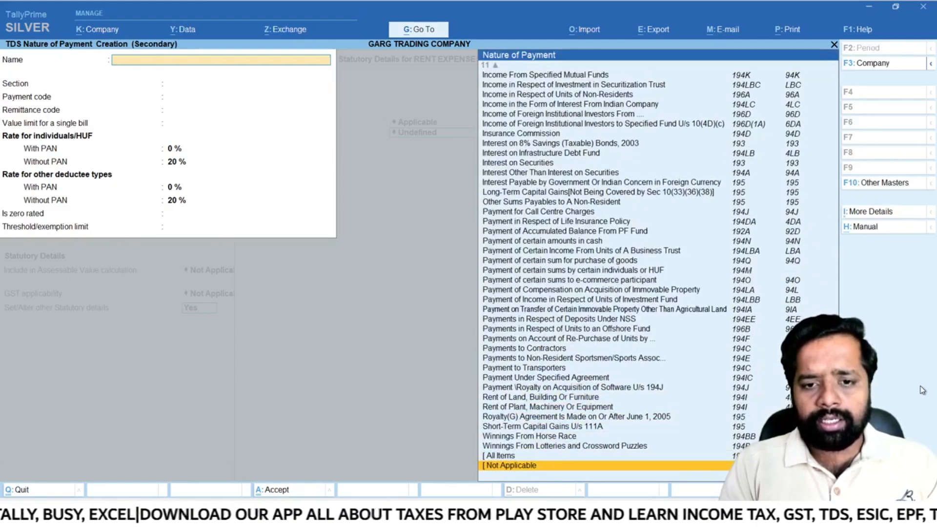
key("Up")
key("Up")
key("Up")
key("Up")
key("Up")
key("Up")
key("Up")
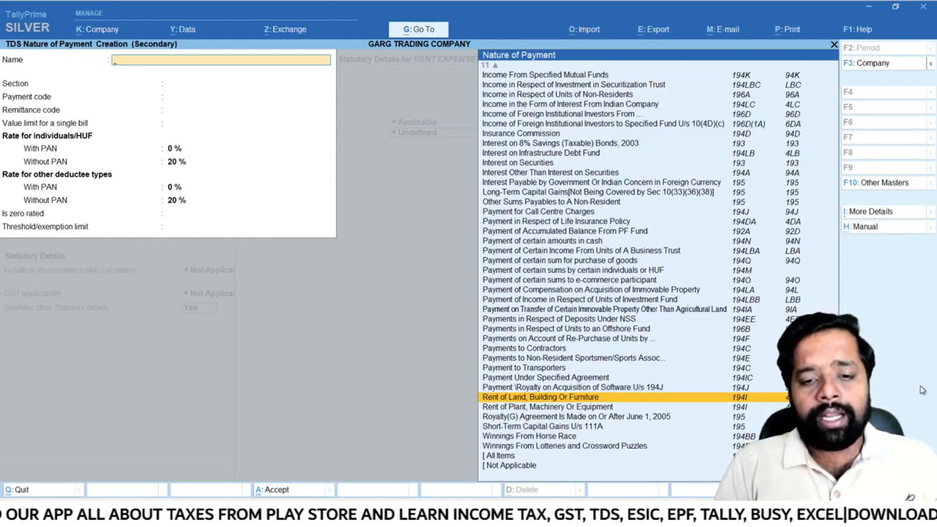
key("Down")
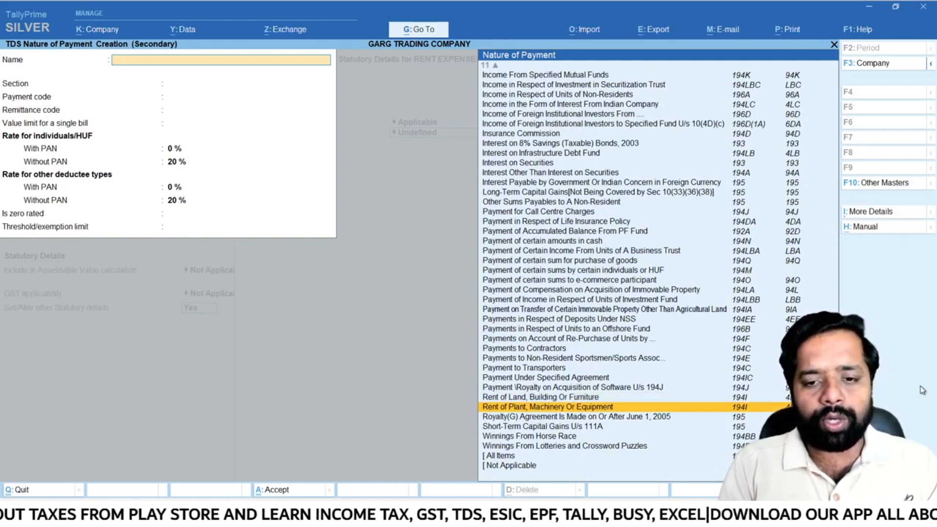
key("Up")
key("Return")
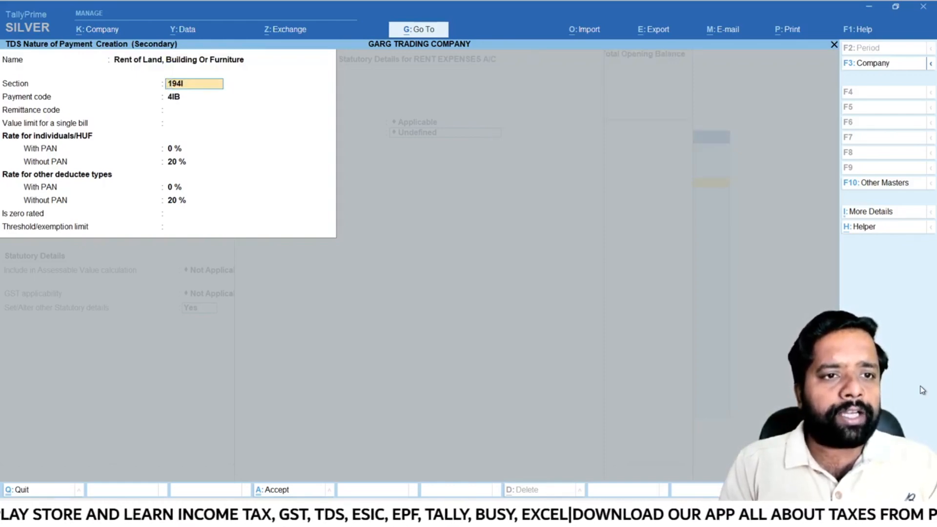
Leave the remittance code and single-bill limit blank, set the with-PAN rates to 10% and keep the without-PAN rates at 20%
key("Return")
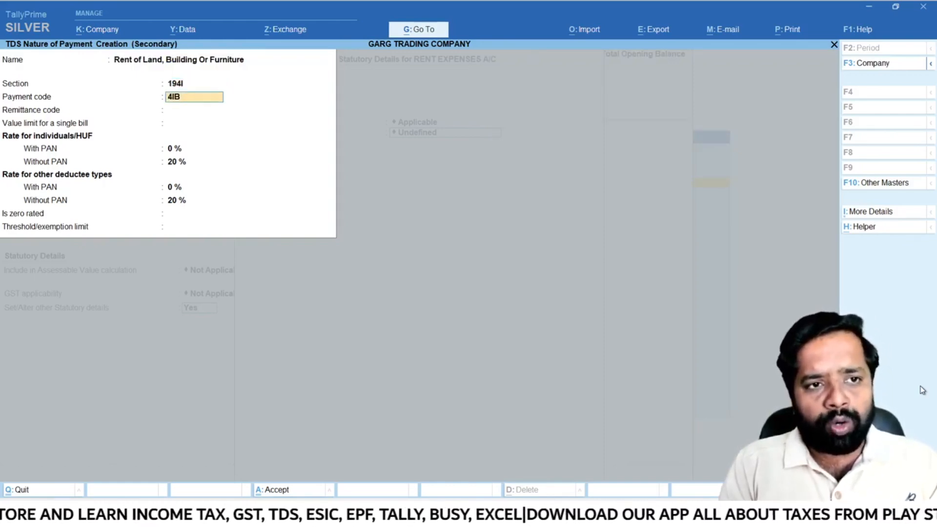
key("Return")
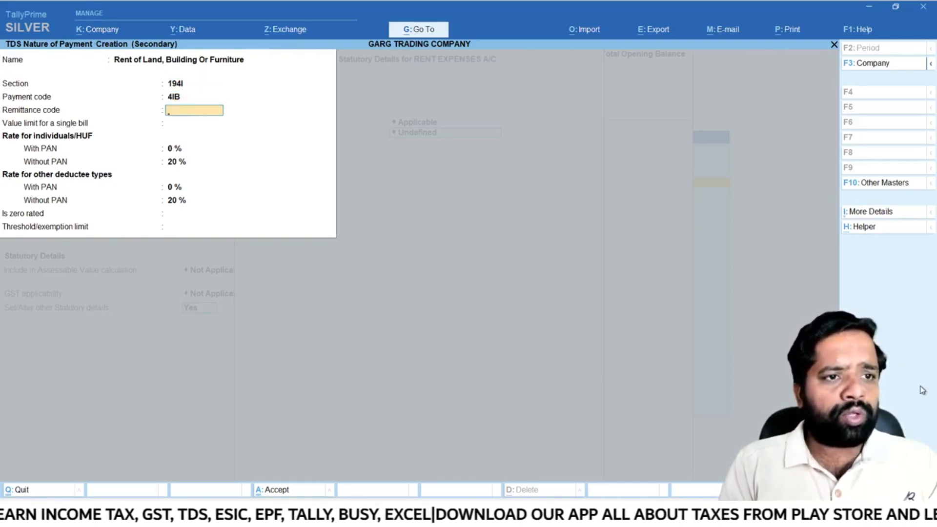
key("Return")
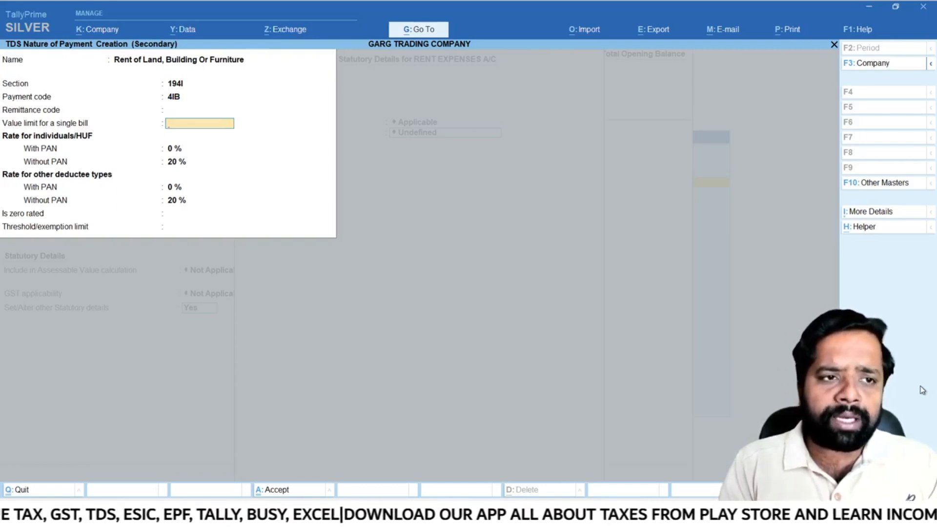
key("Return")
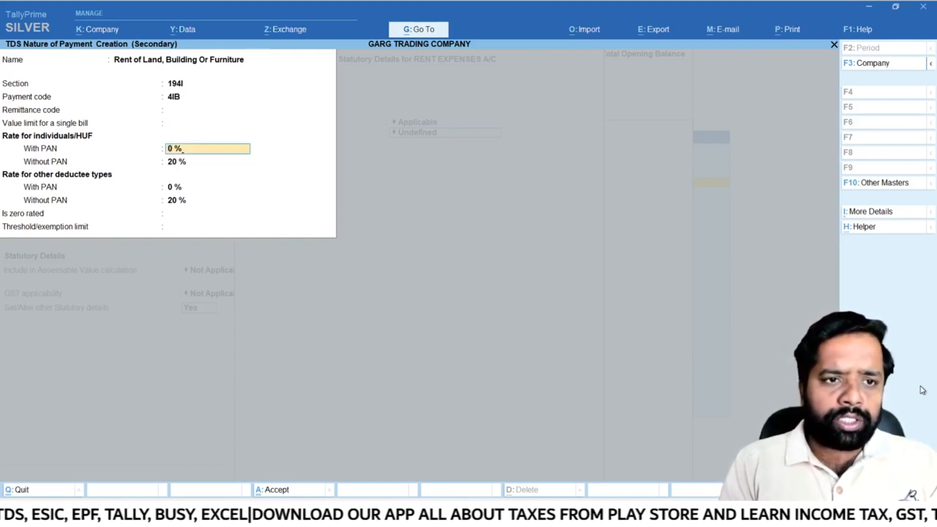
type("100")
key("BackSpace")
key("Return")
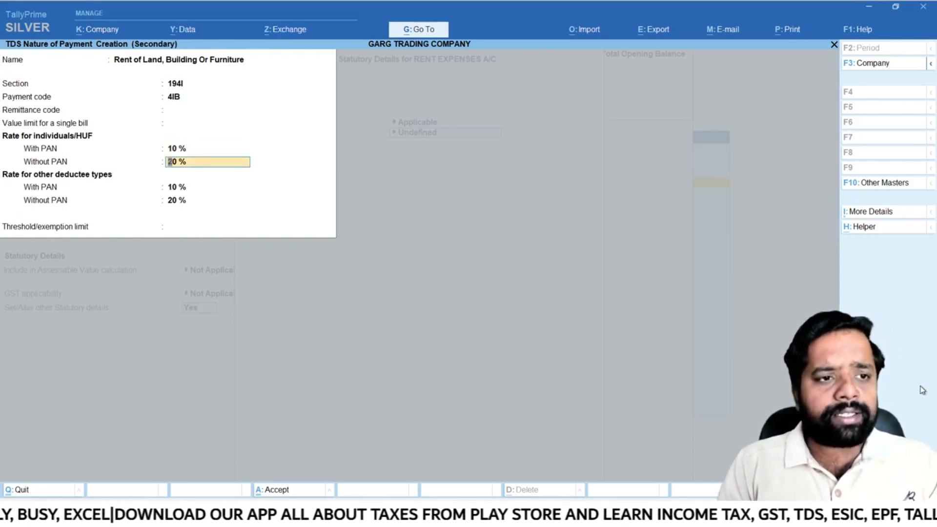
key("Return")
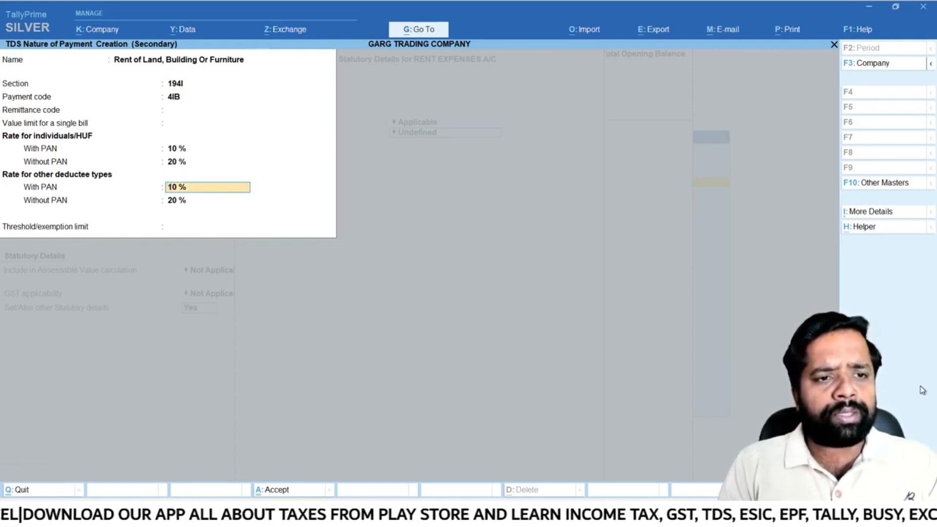
key("Return")
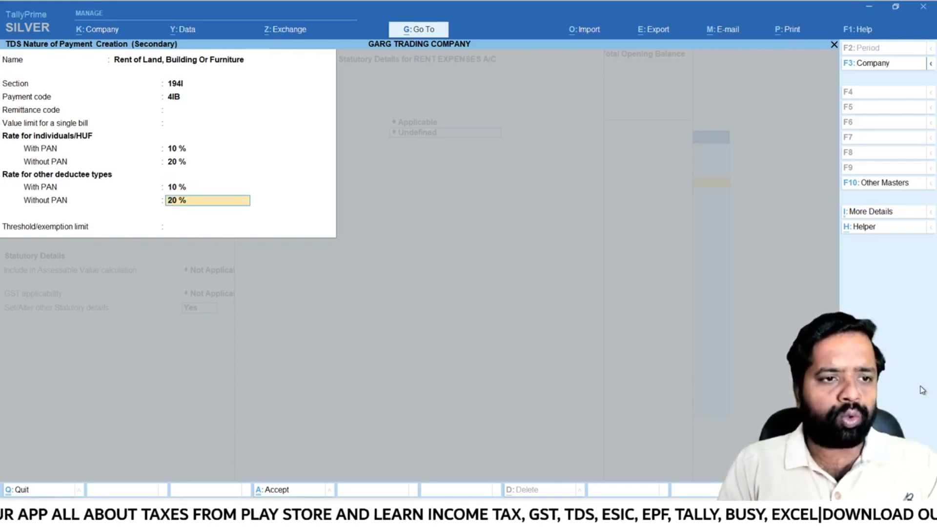
key("Return")
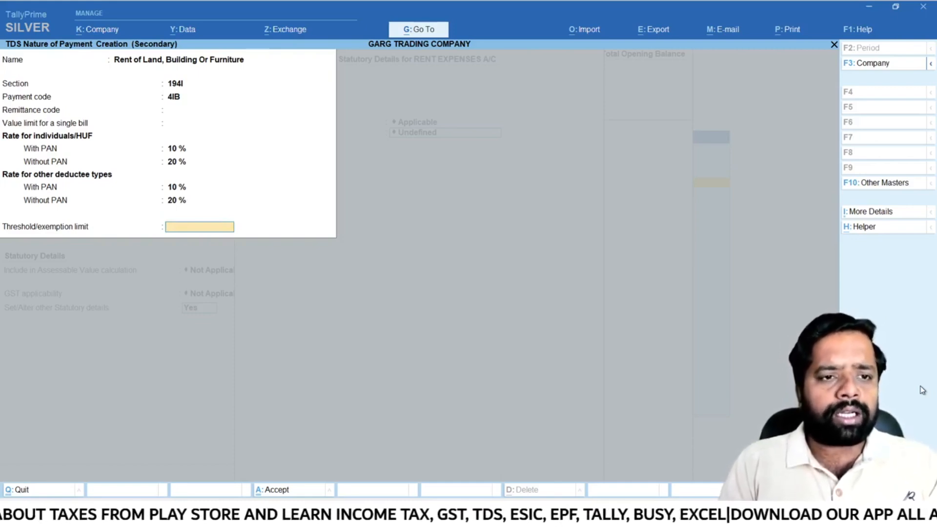
Enter 240000 as the threshold/exemption limit for the rent nature of payment
type("240000")
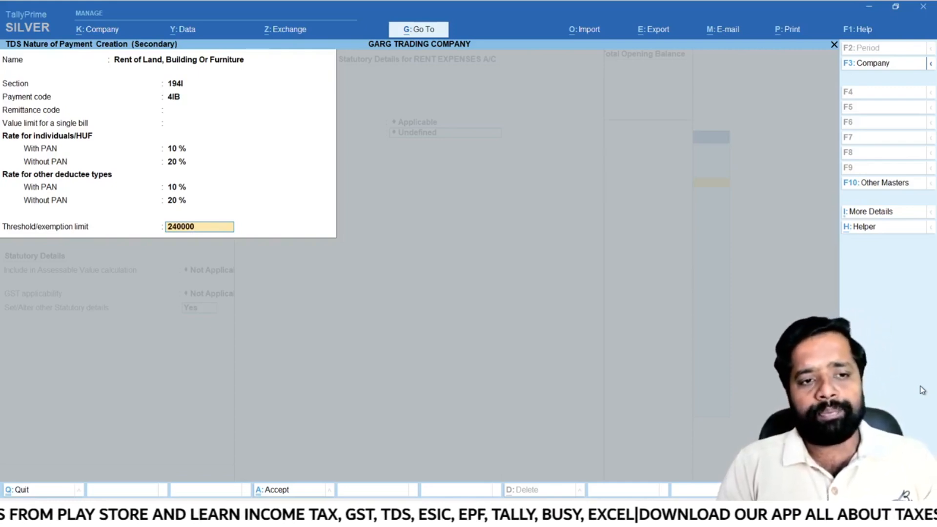
key("alt+Tab")
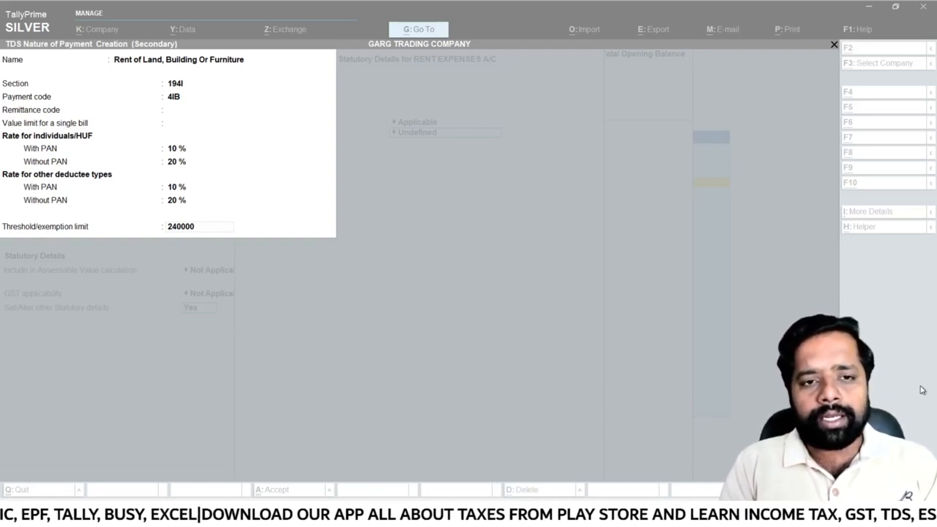
key("Escape")
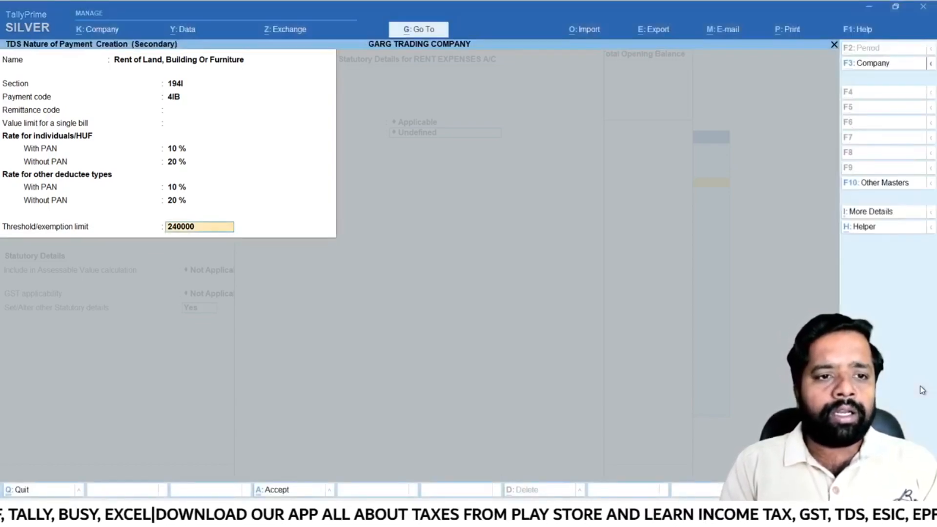
Set the threshold/exemption limit to 20000 and save the rent nature of payment
type("200")
key("ctrl+BackSpace")
type("20000")
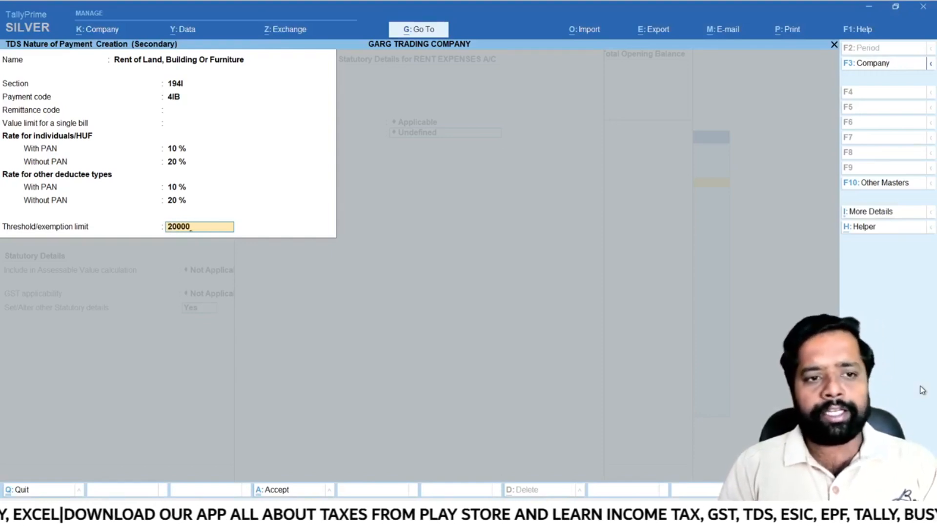
key("Return")
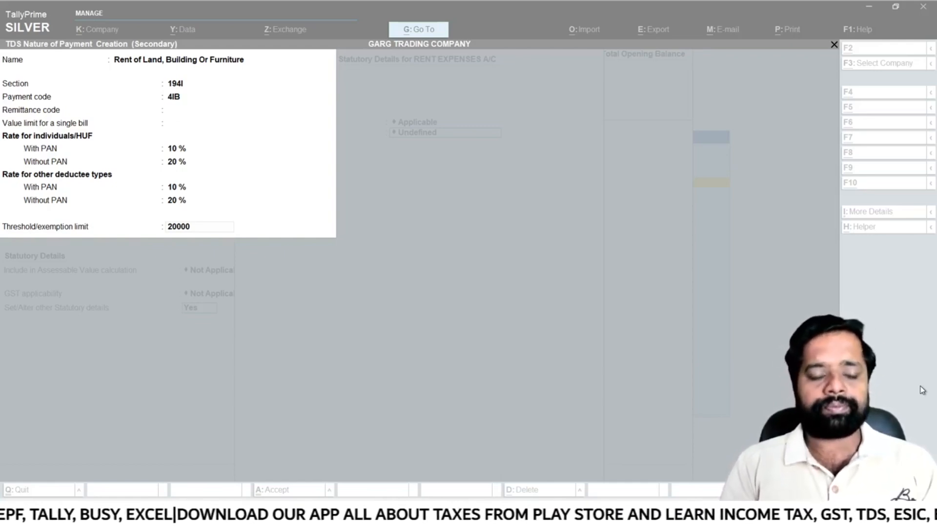
key("Return")
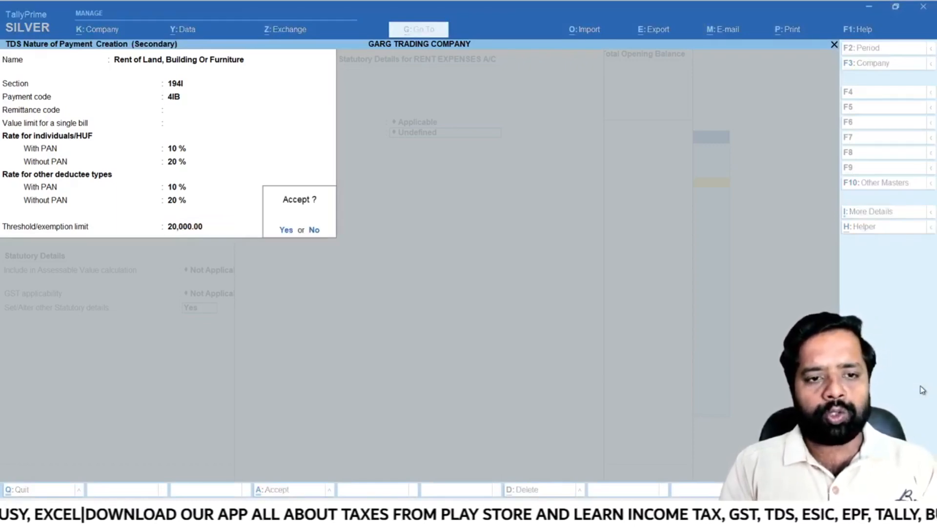
key("Return")
Accept the TDS statutory details, leave the opening balance blank and save the RENT EXPENSES A/C ledger
key("Return")
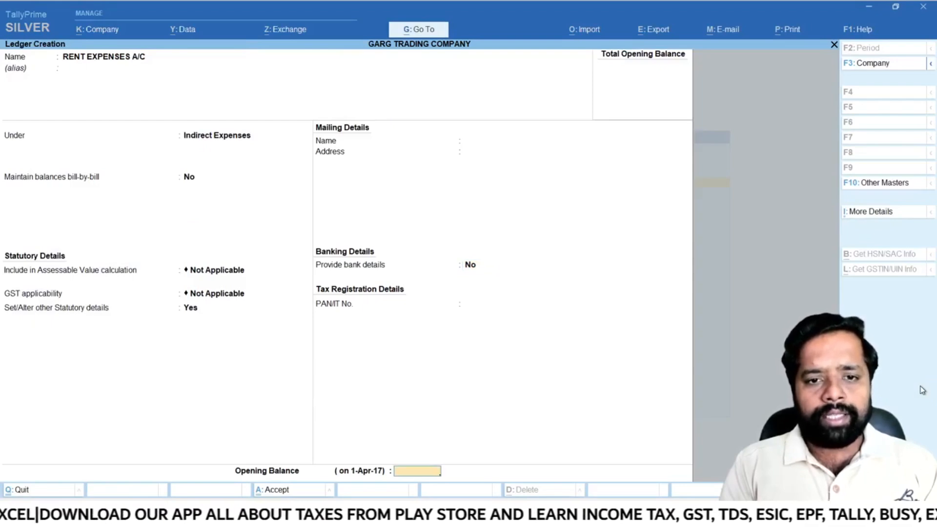
key("Return")
key("Return")
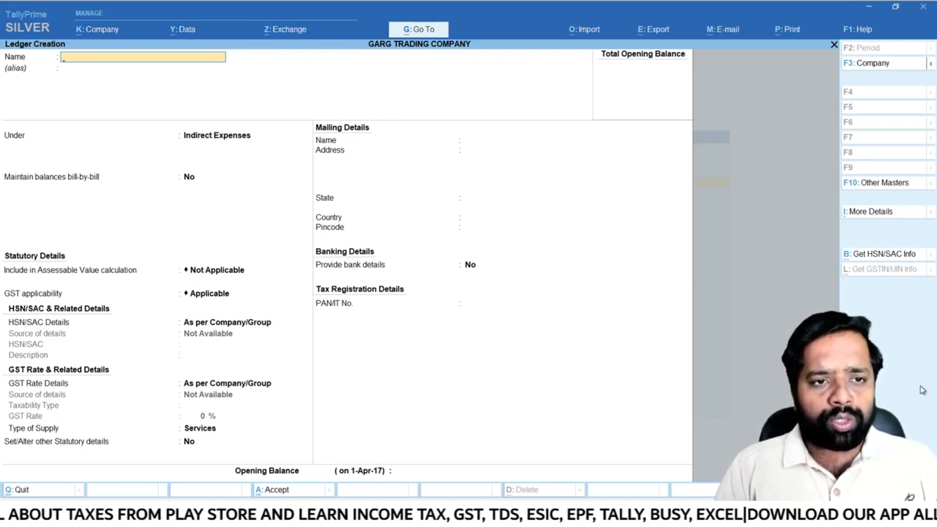
Start a ledger named TDS ON RENT PAYMENT A/C and place it under Duties & Taxes
type("TDS")
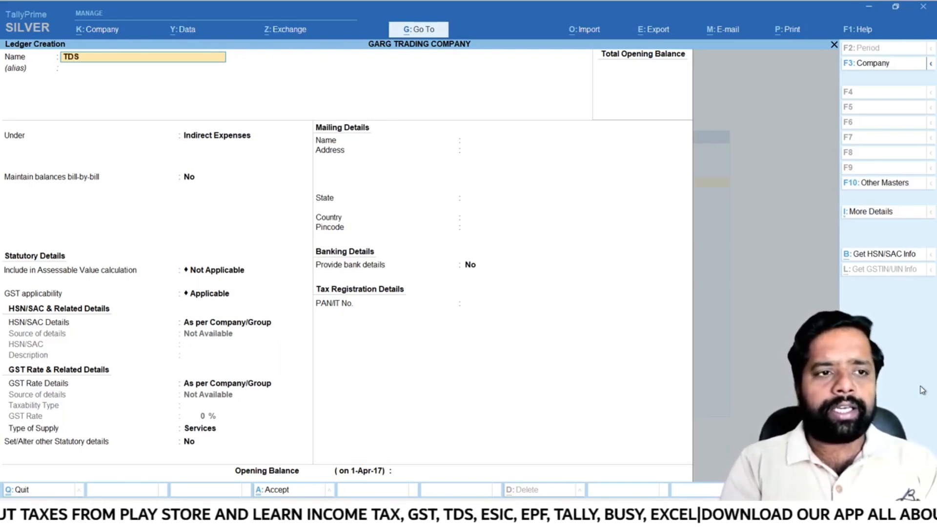
type(" ON RENT PAYEM")
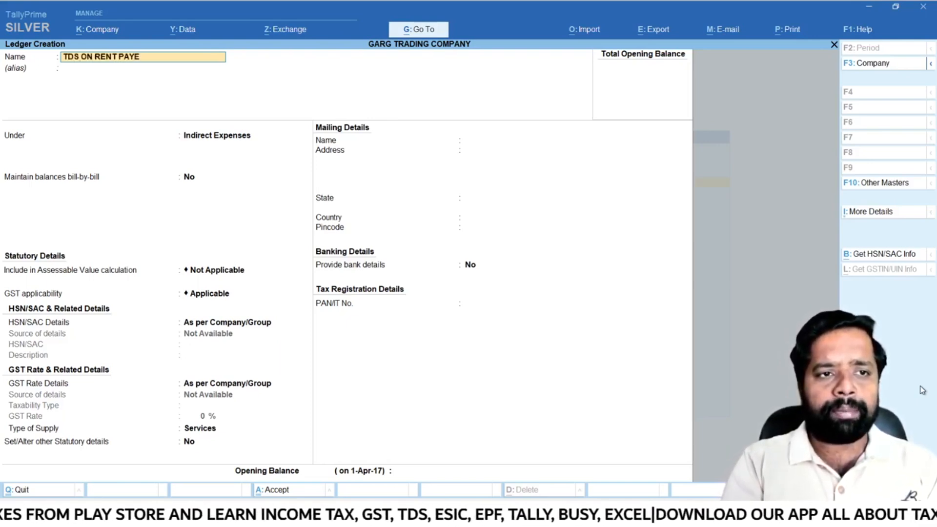
key("BackSpace")
key("BackSpace")
type("MENT A/C")
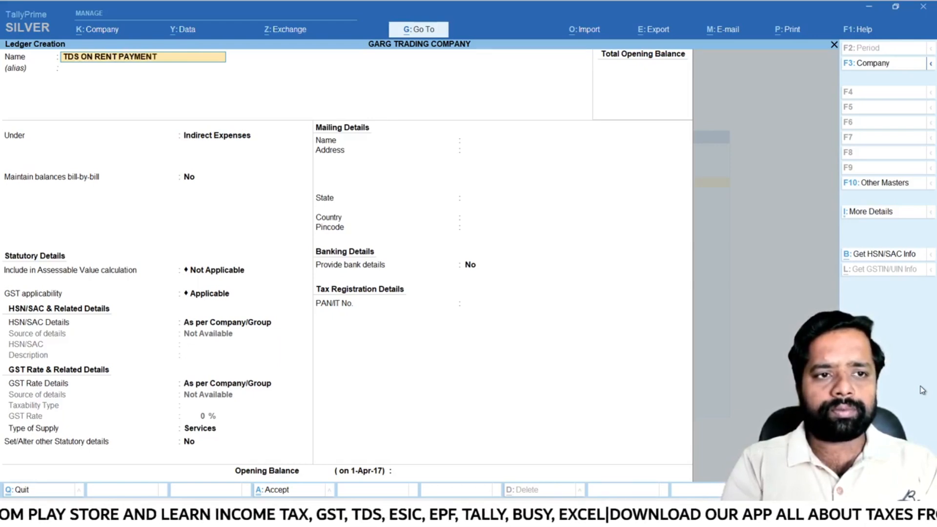
key("Return")
key("Return")
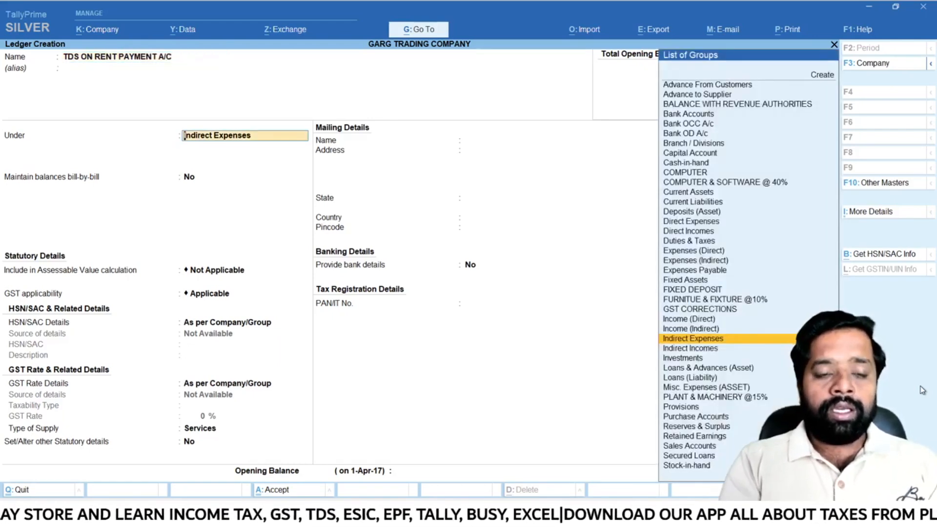
type("DU")
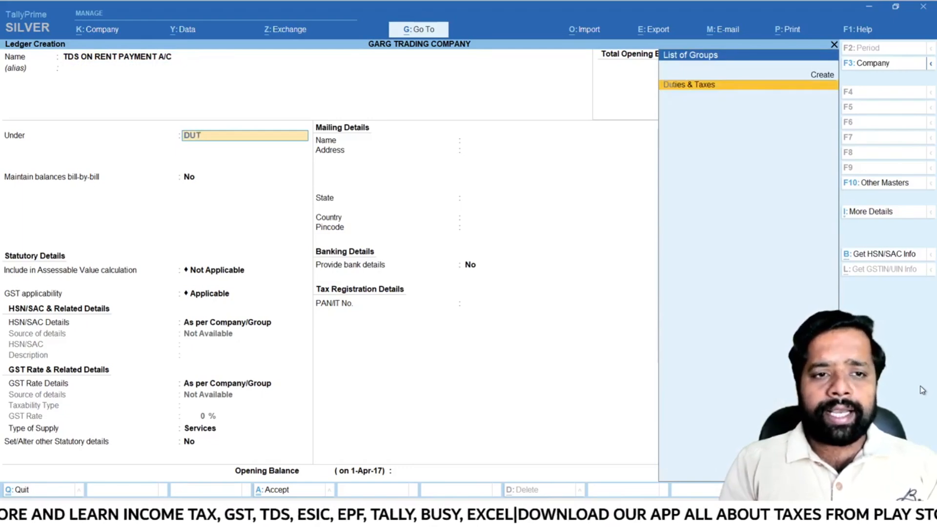
type("T")
key("Return")
Set the duty/tax type to TDS with Rent of Land, Building Or Furniture as the nature of payment
key("Down")
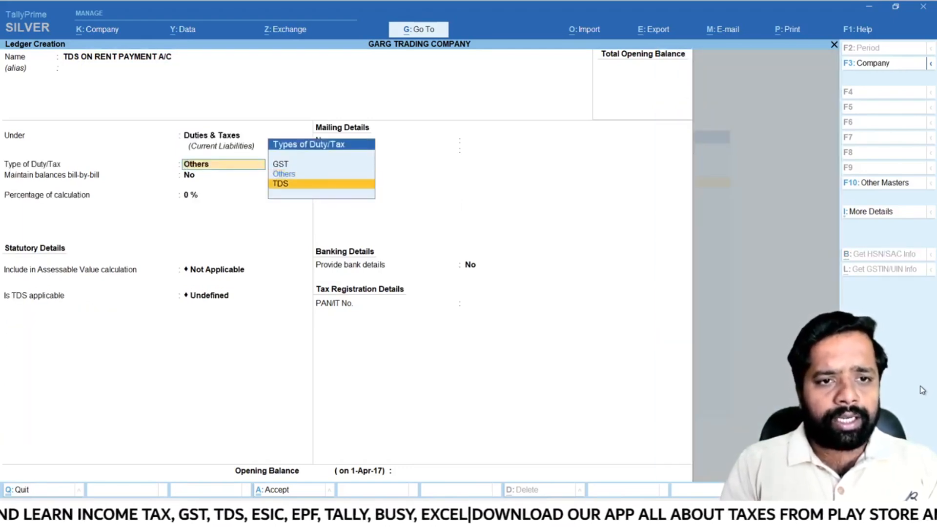
key("Return")
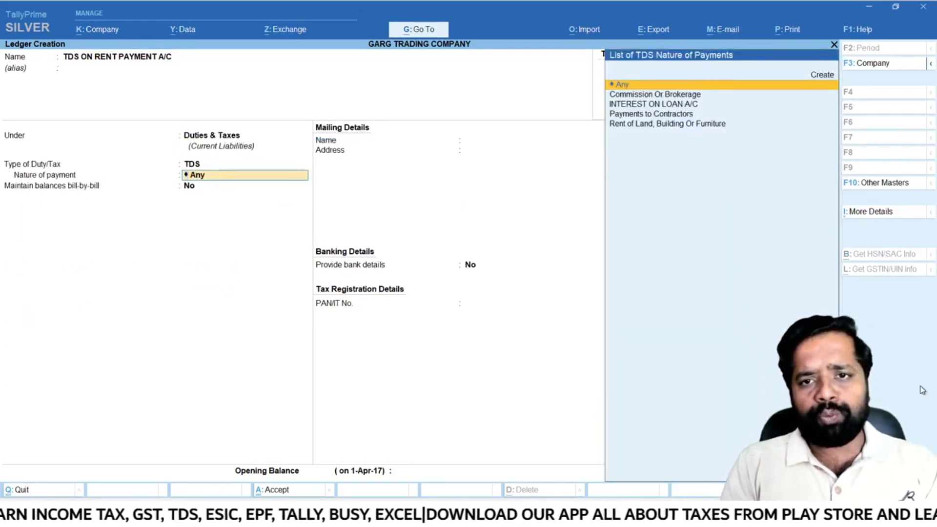
key("Down")
key("Down")
key("Down")
key("Down")
key("Return")
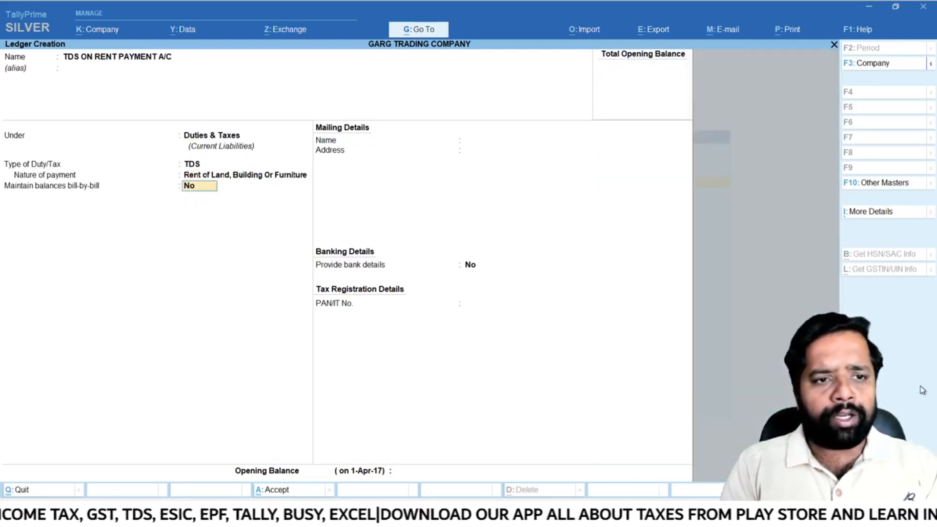
Keep bill-by-bill balances and bank details at No, leave the opening balance blank and save the TDS ledger
key("Return")
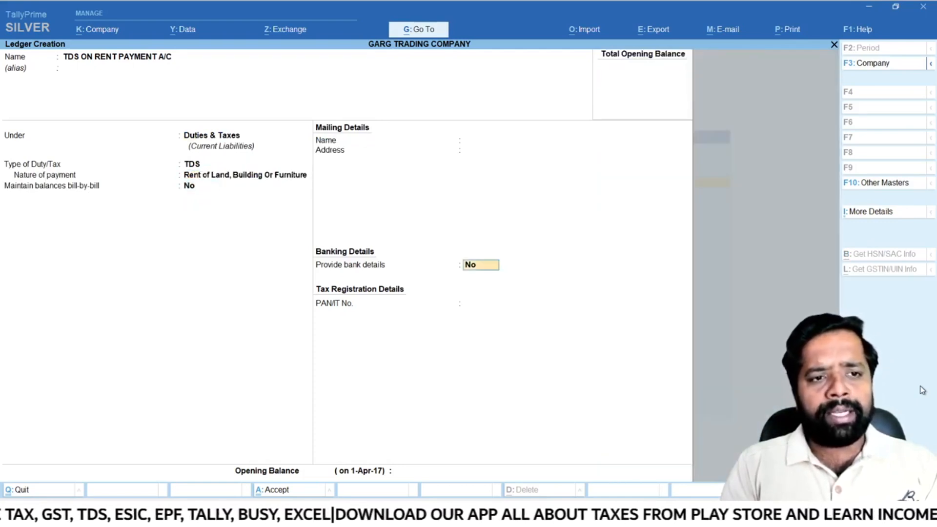
key("Return")
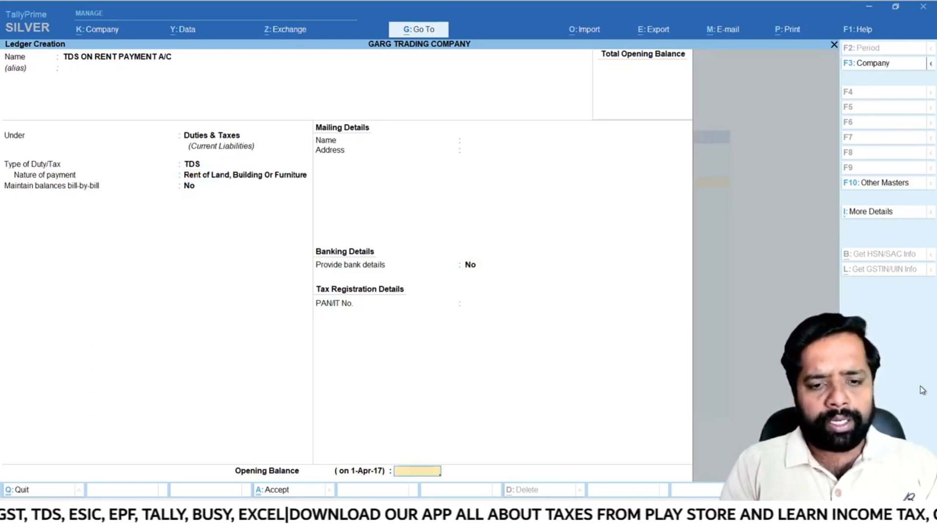
key("Return")
key("Return")
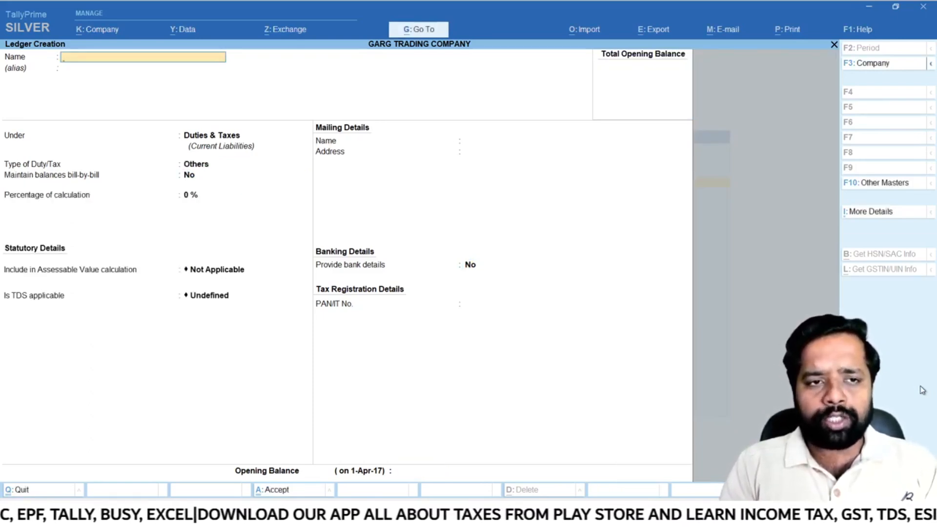
Leave ledger creation and start a purchase voucher in Accounting Invoice mode
key("Escape")
key("Return")
key("Escape")
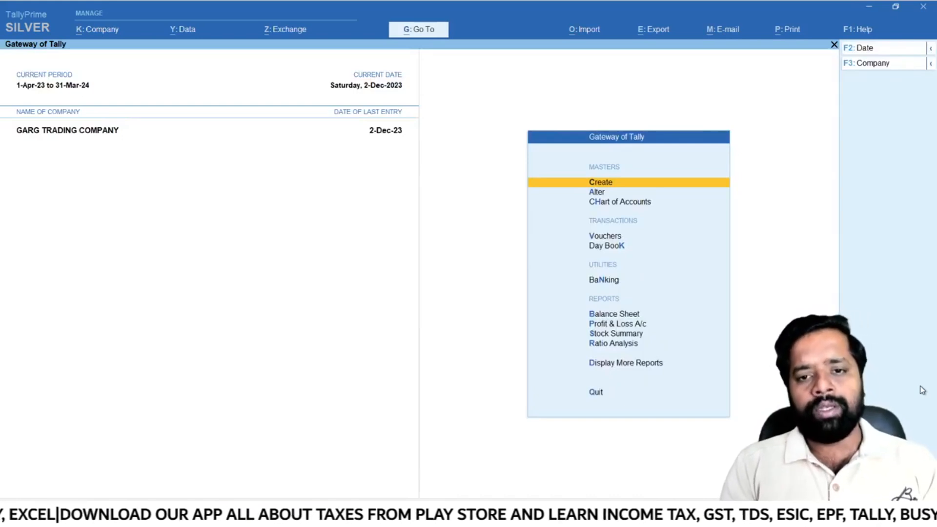
key("Down")
key("Down")
key("Down")
key("Return")
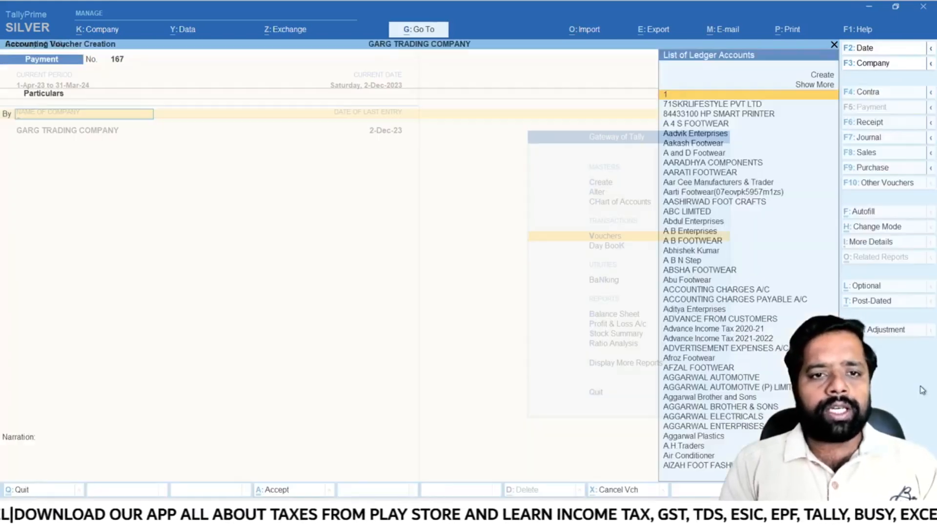
key("F7")
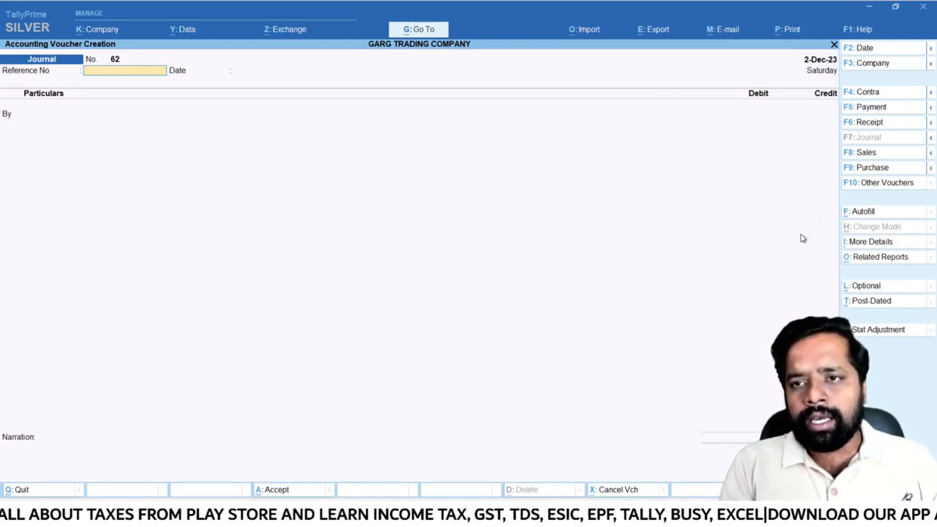
left_click(875, 168)
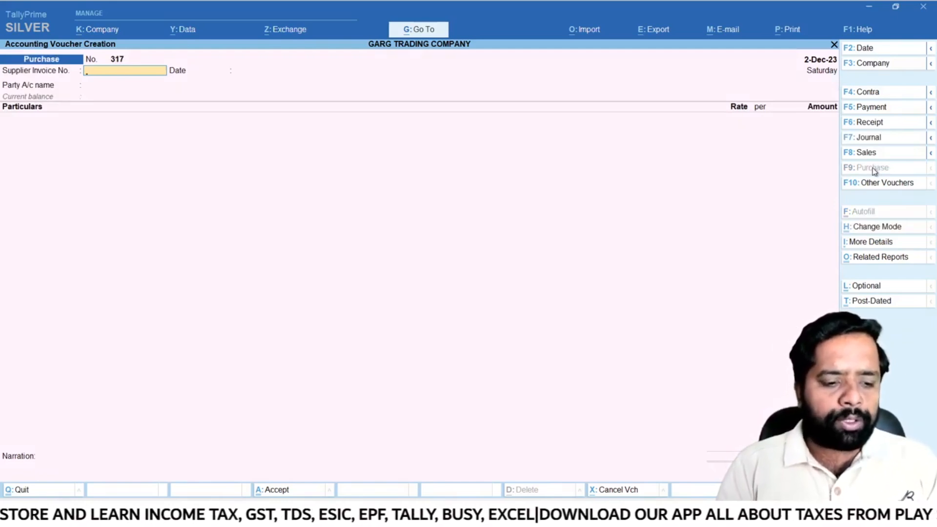
key("ctrl+h")
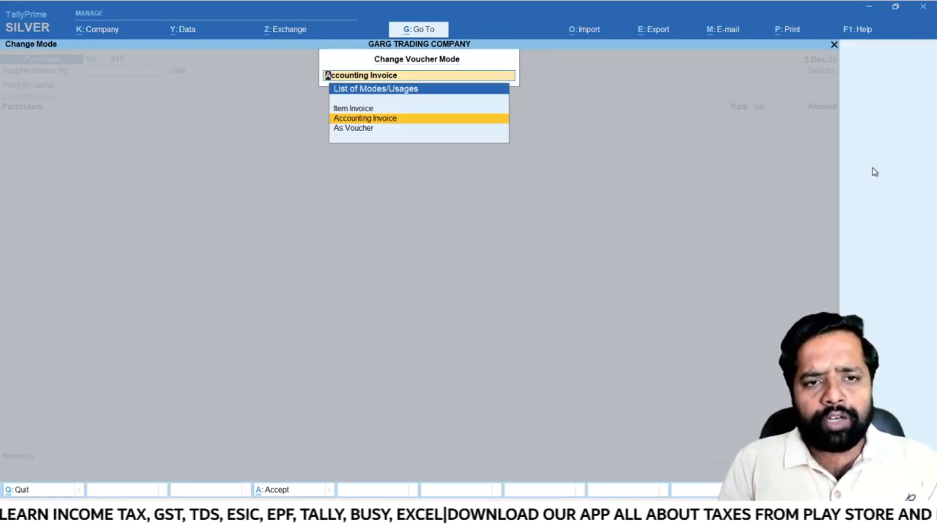
key("Return")
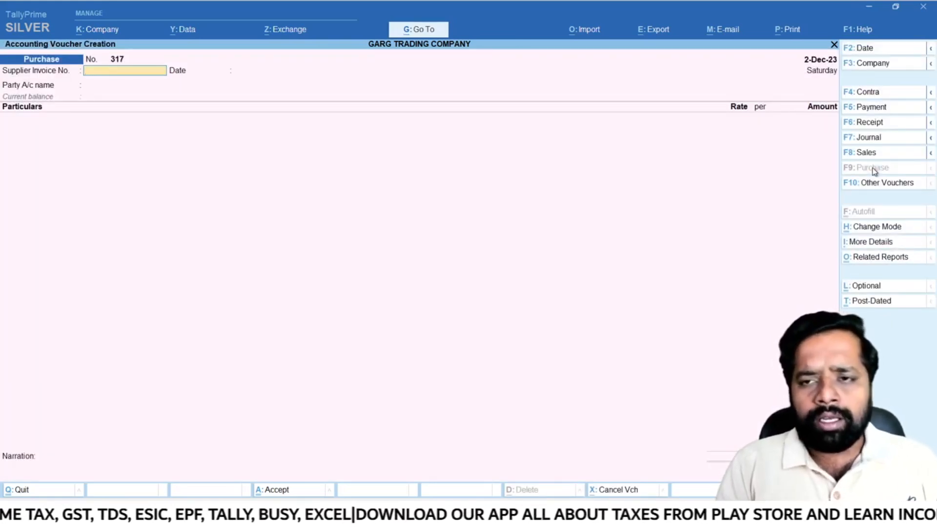
Set the voucher date to 30-4-2023 and enter supplier invoice number 101 with the same invoice date
type("101")
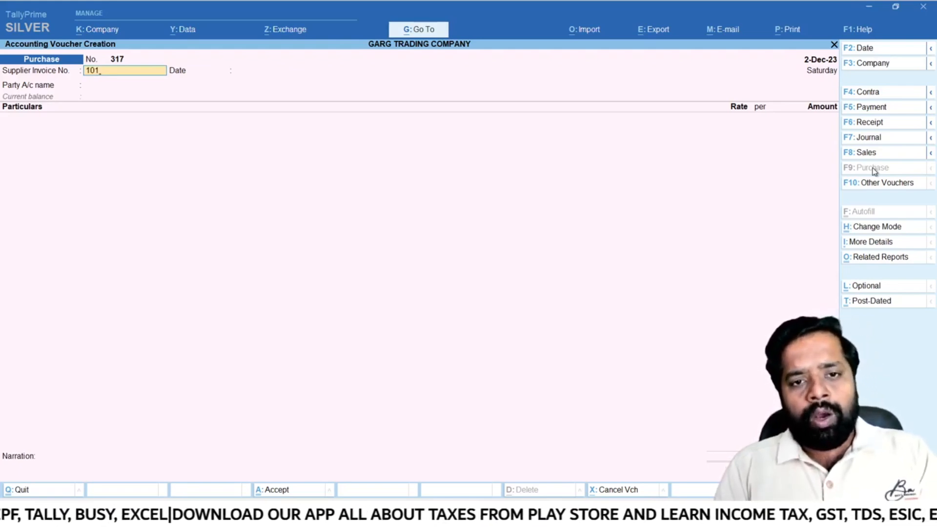
key("F2")
type("30.4.2023")
key("Return")
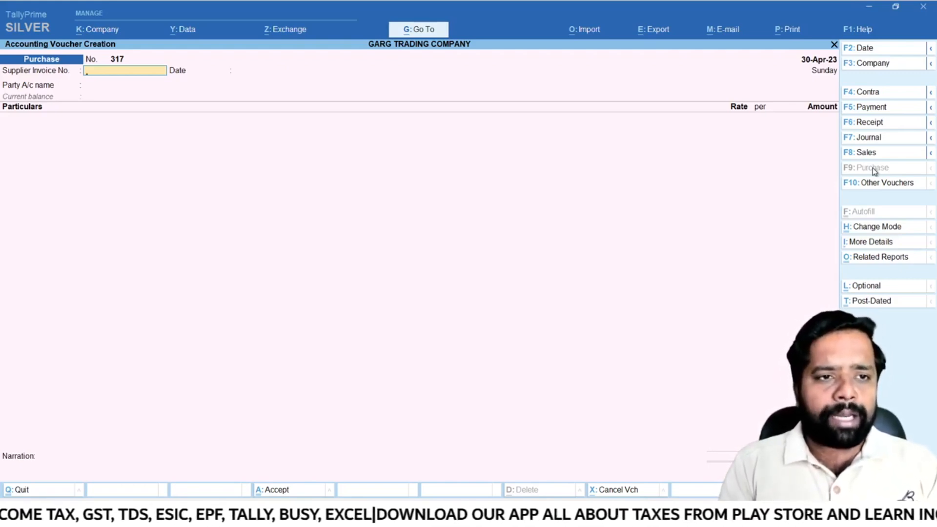
type("01")
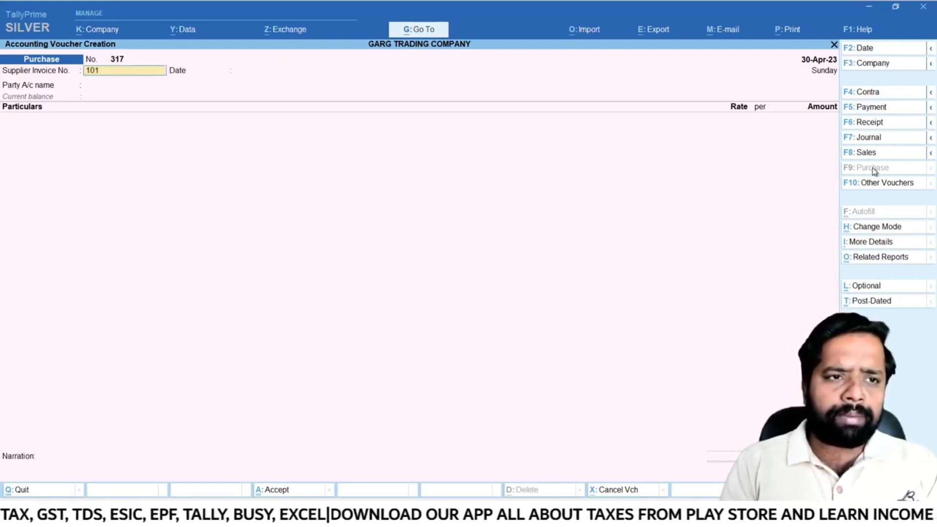
key("Return")
key("Return")
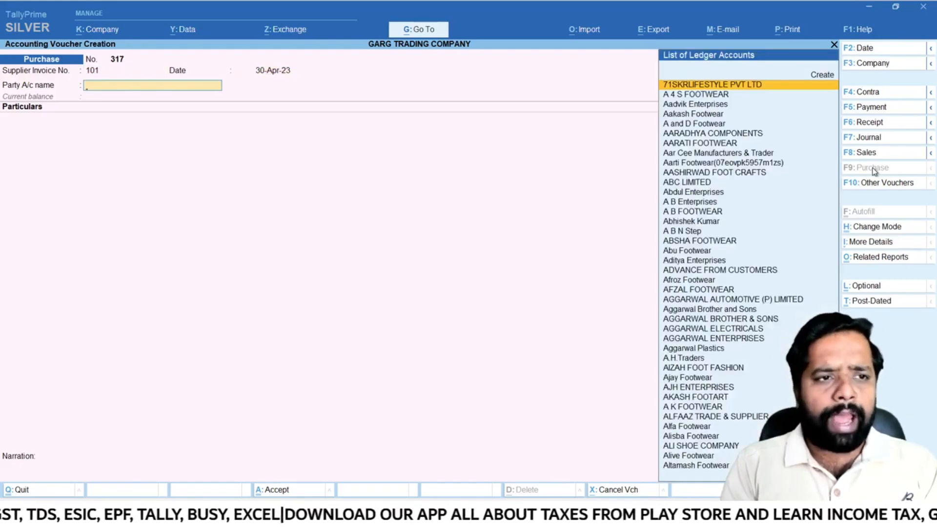
Choose the landlord's RENT PAYABLE A/C ledger as the party account and leave the receipt and party details at their defaults
type("VIVE")
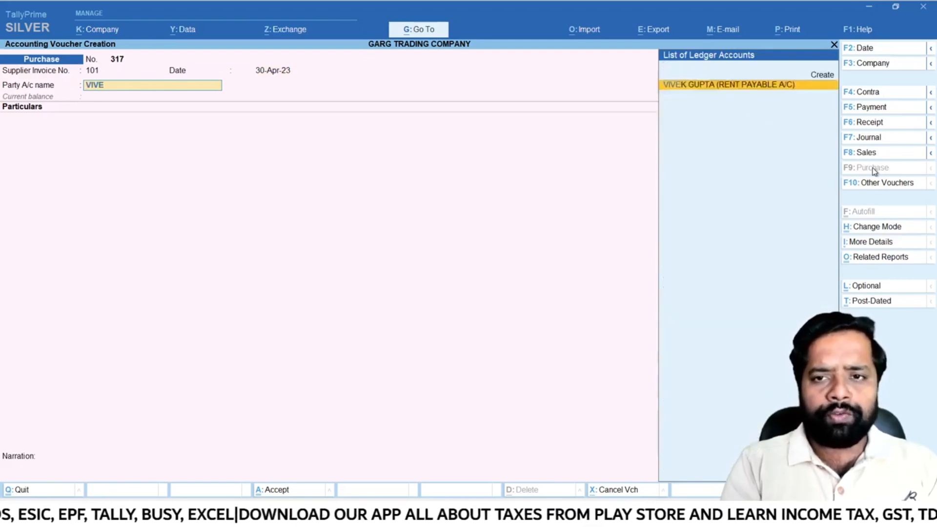
key("Return")
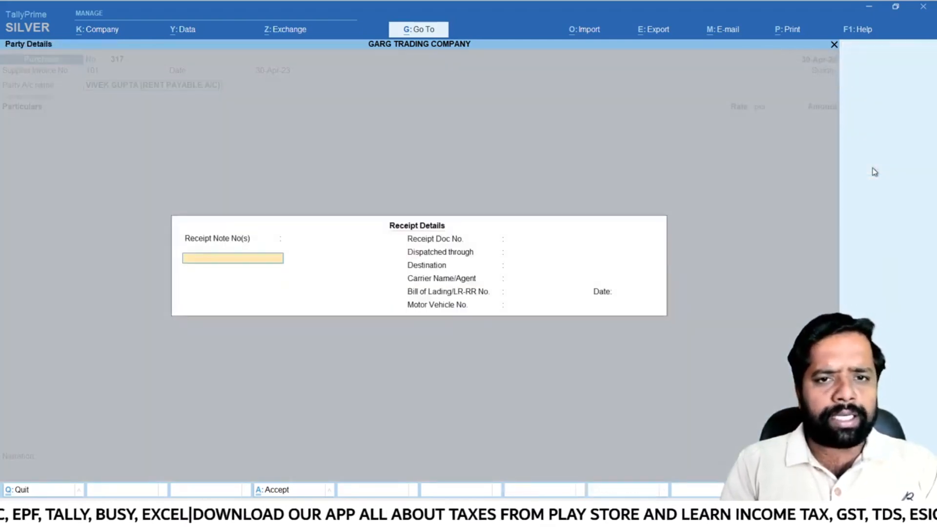
key("Return")
key("Return")
key("Return")
key("Return")
key("Return")
key("Return")
key("Return")
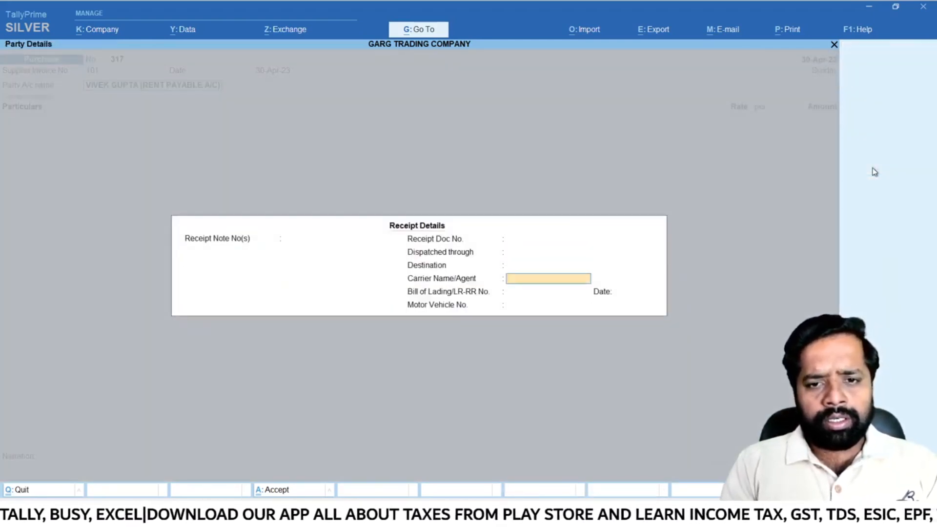
key("Return")
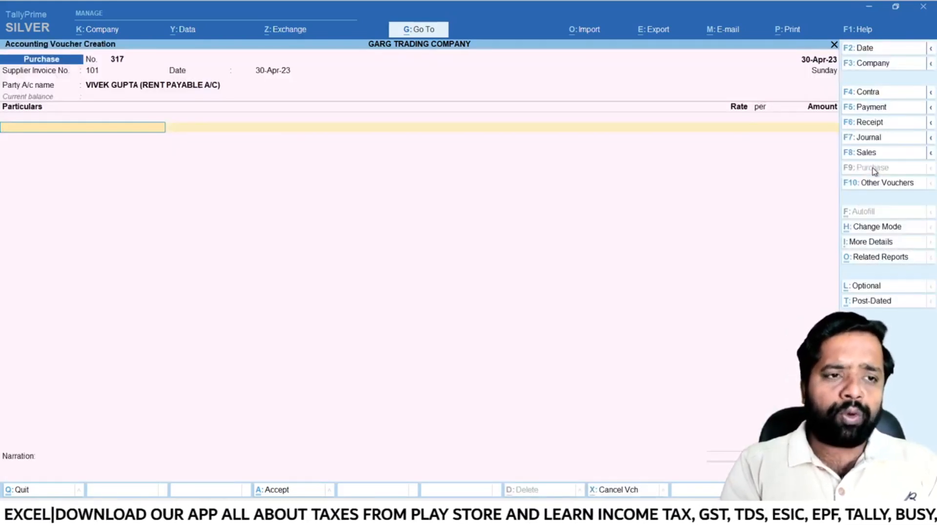
Enter RENT EXPENSES A/C as the first particulars line with an amount of 30000
type("RENT")
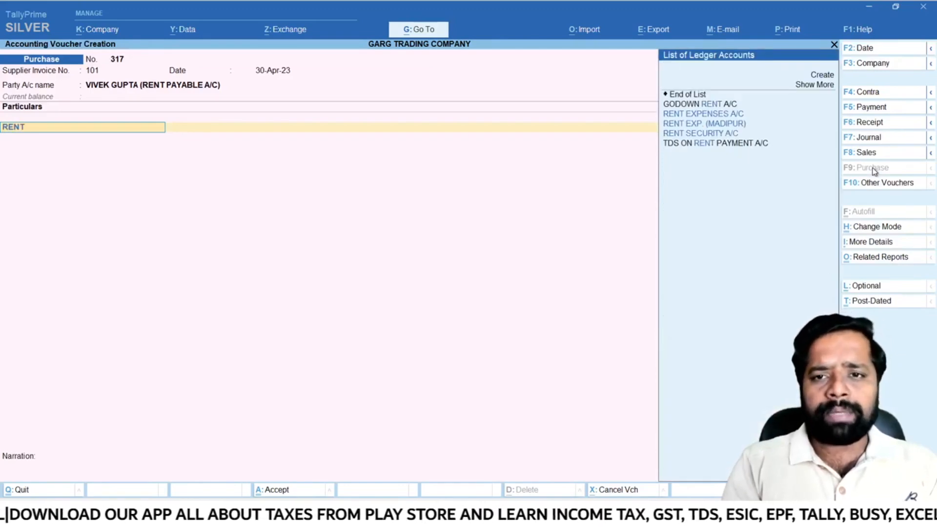
type(" E")
key("Return")
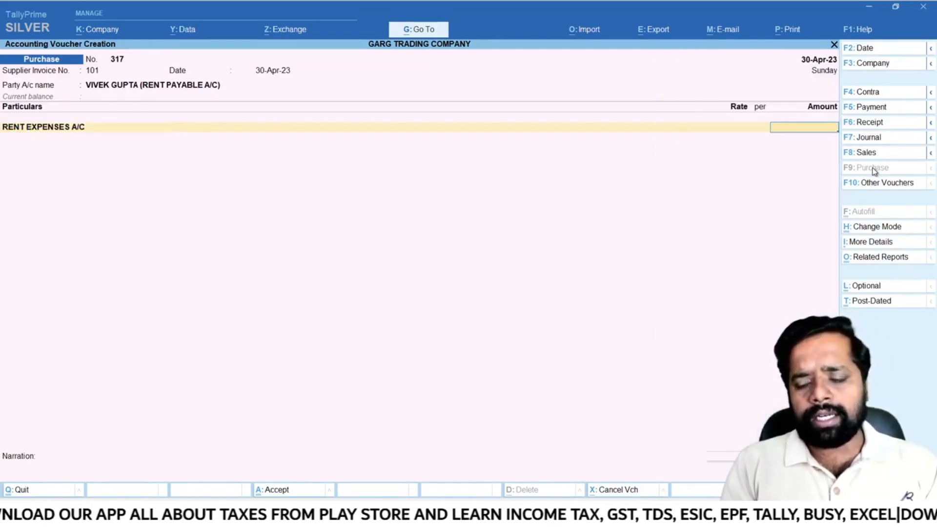
type("30000")
key("Return")
Add TDS ON RENT PAYMENT A/C as the second line, accept its calculated deduction and finish the particulars
type("TDS ON RE")
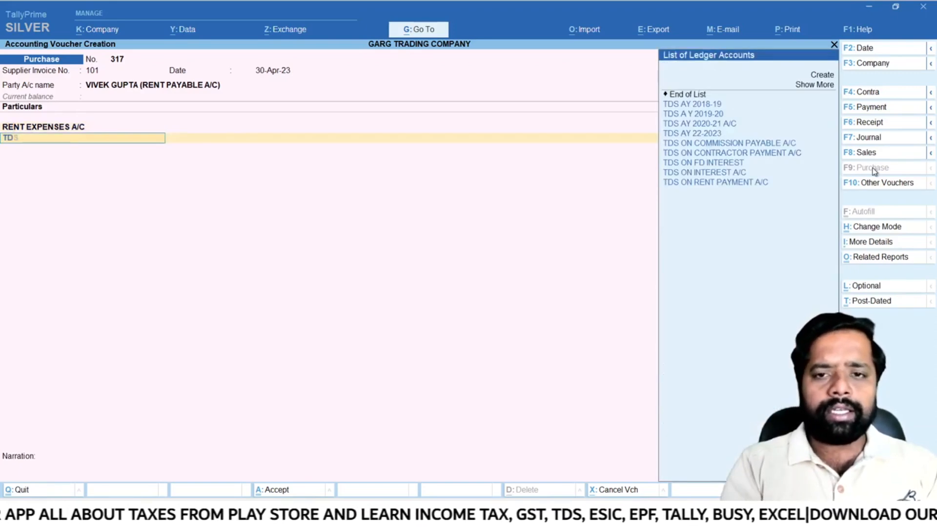
key("Return")
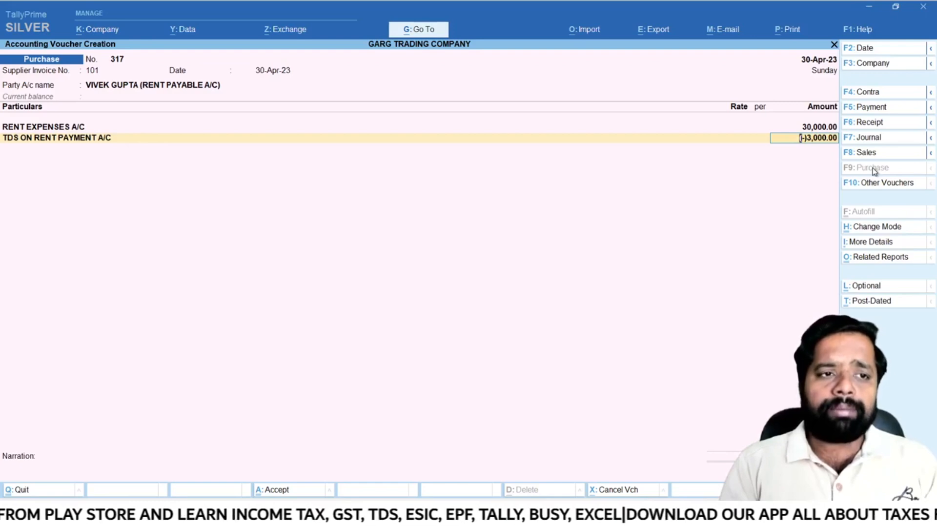
key("ctrl")
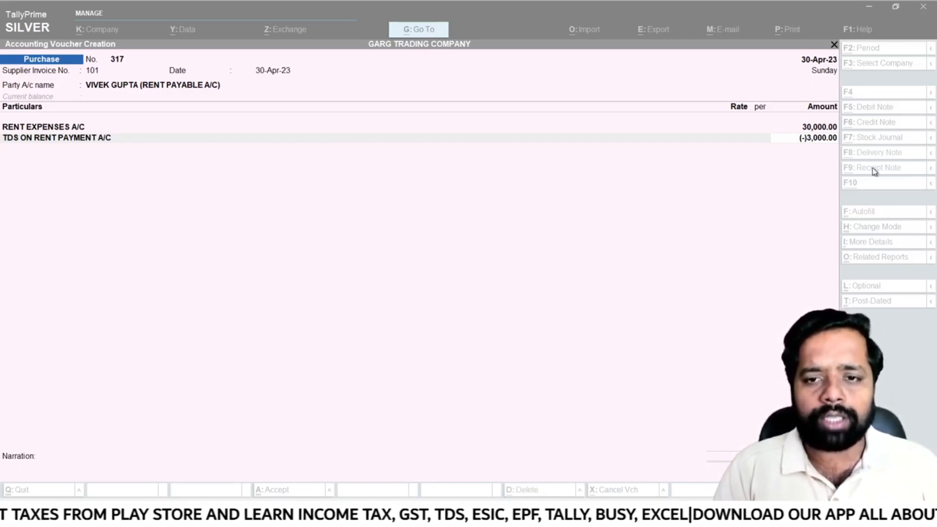
key("Return")
key("Return")
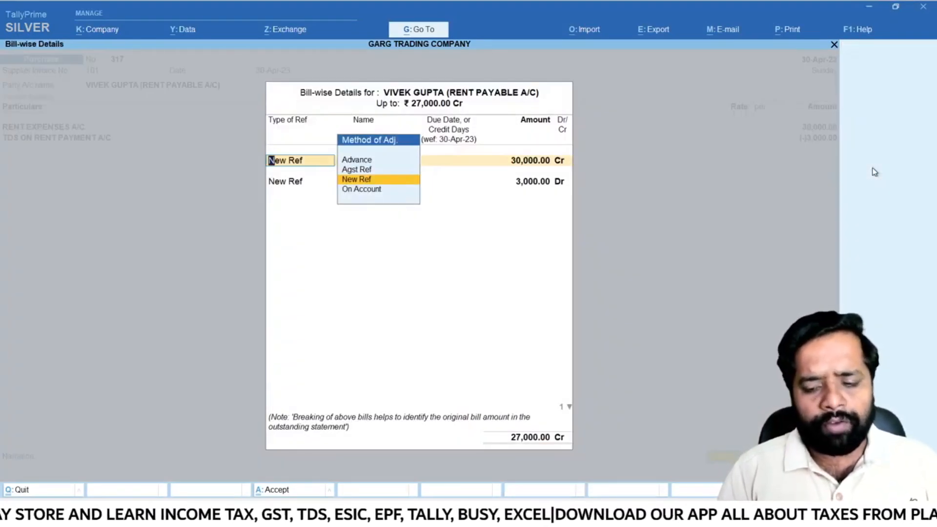
Record the 30,000 credit in the bill-wise details as a New Ref named APRIL/RENT/101
key("Return")
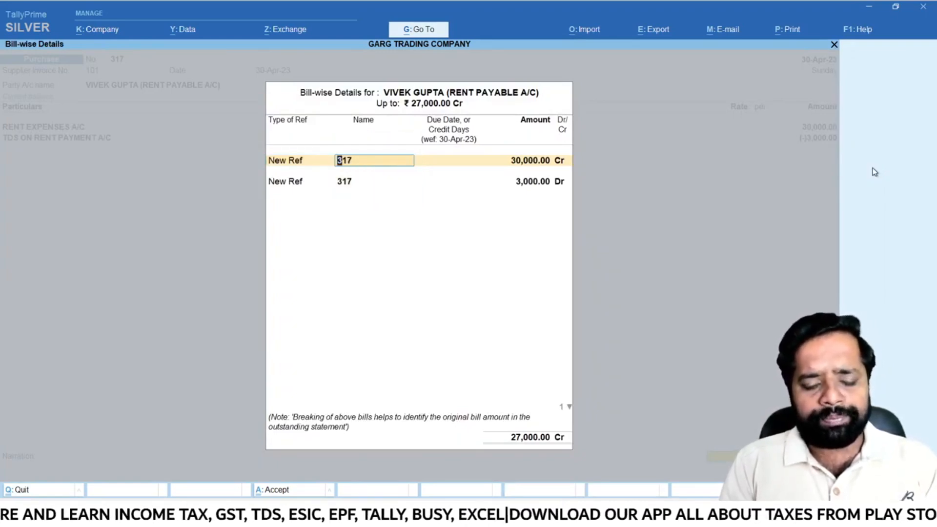
type("APRIL")
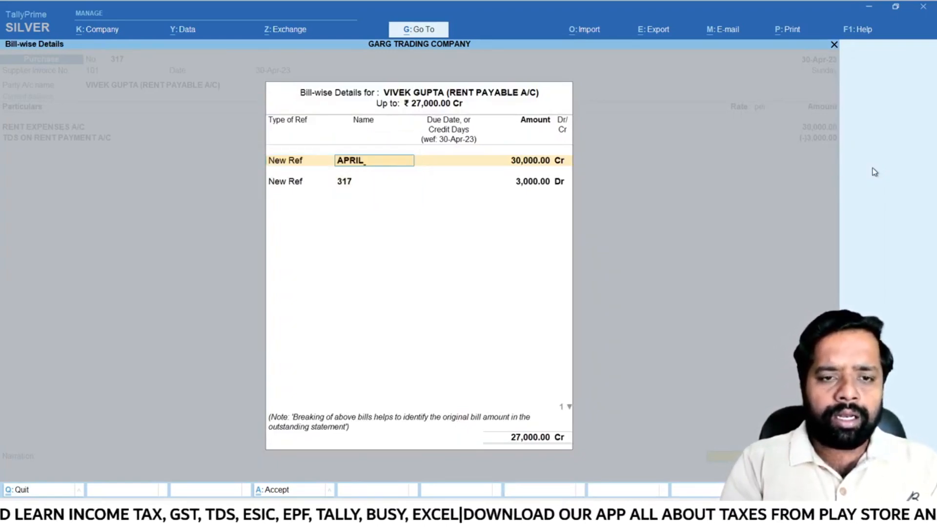
type("/RENT")
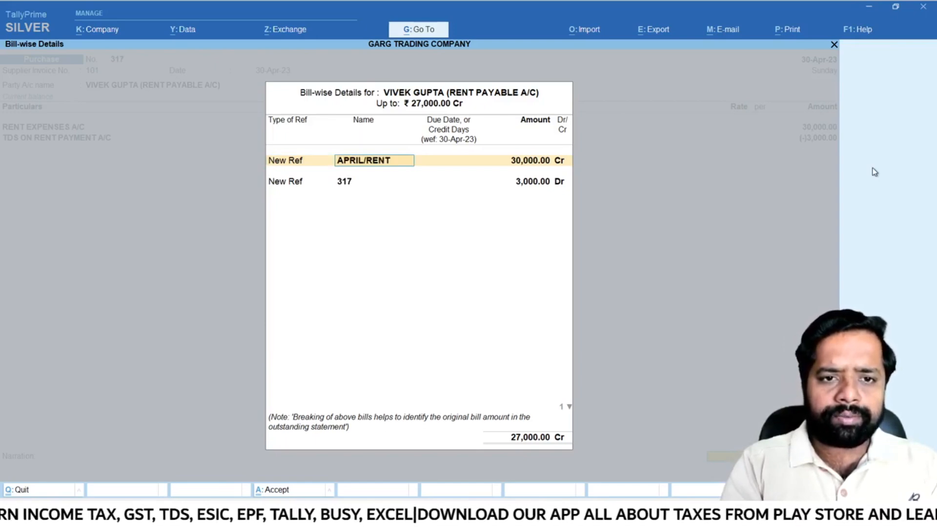
type("/101")
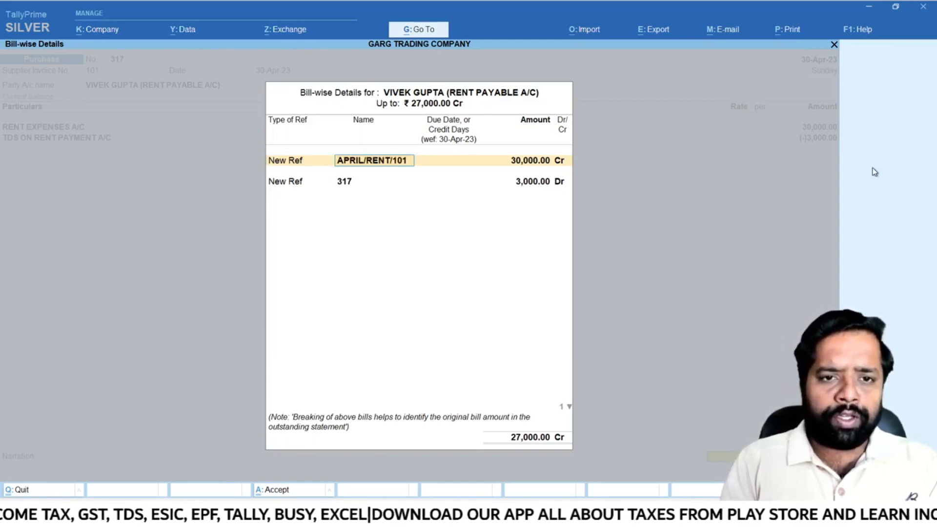
key("Return")
key("Return")
key("Return")
key("Return")
key("Return")
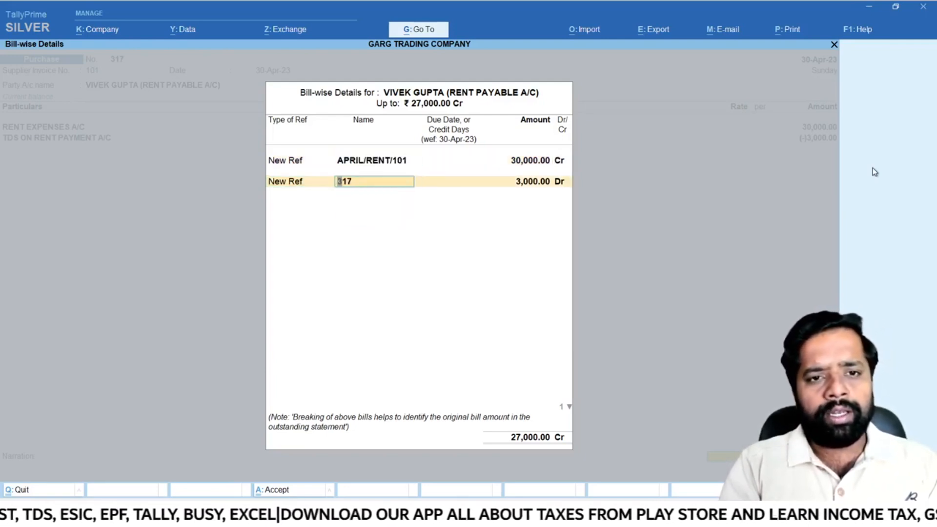
Name the New Ref for the 3,000 TDS debit APRIL/RENT/TDS/101, keeping its amount and Dr side
type("APRIL")
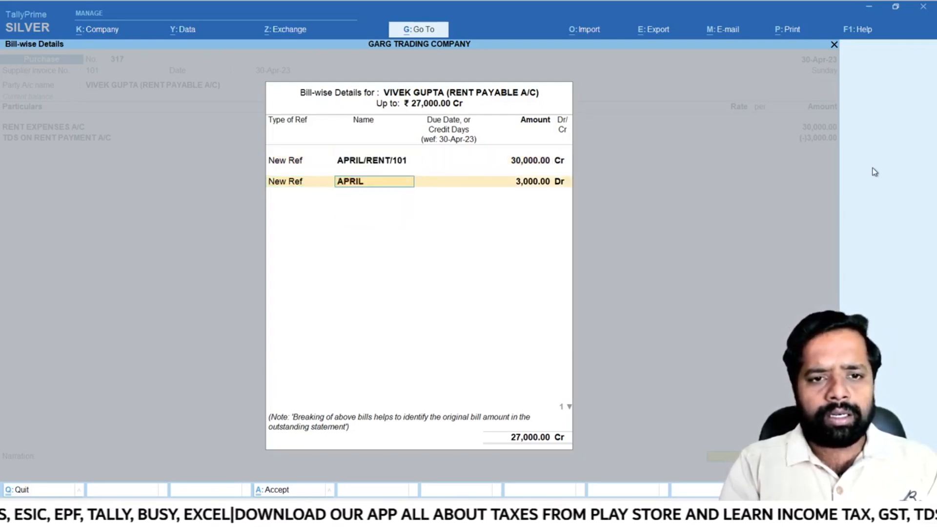
type("/RENT")
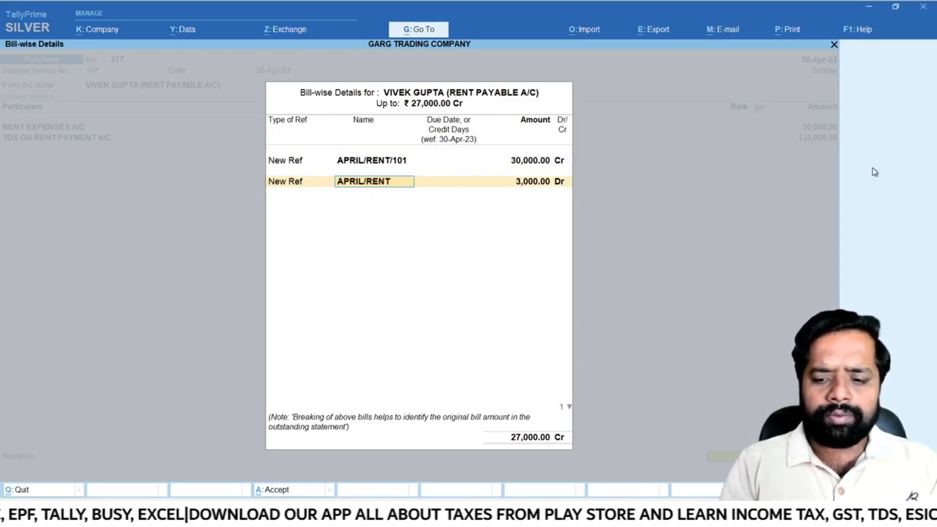
type("/TDS/101")
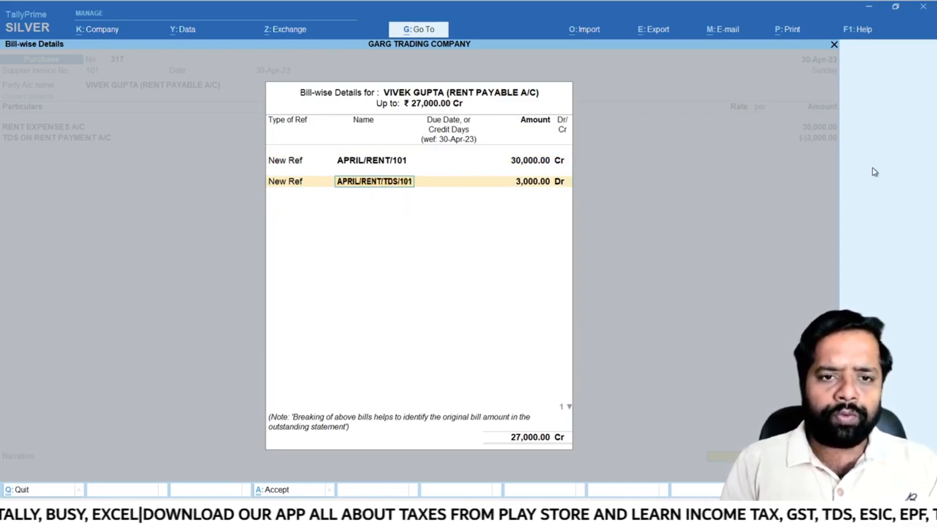
key("Return")
key("Return")
key("Return")
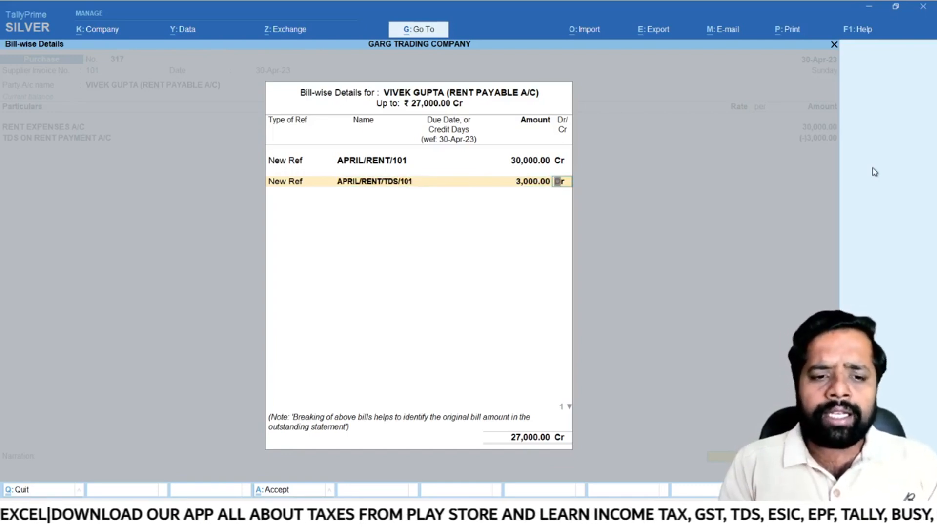
key("alt+Tab")
key("Escape")
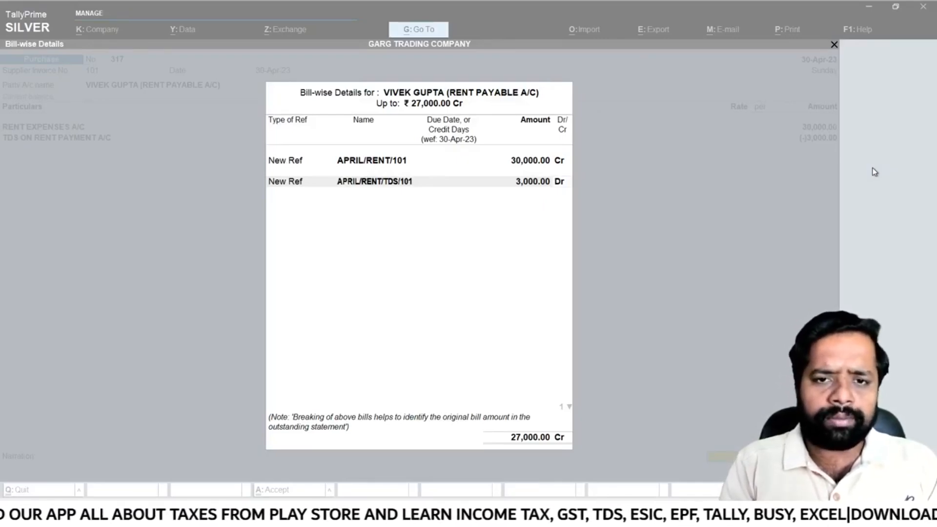
key("super+Tab")
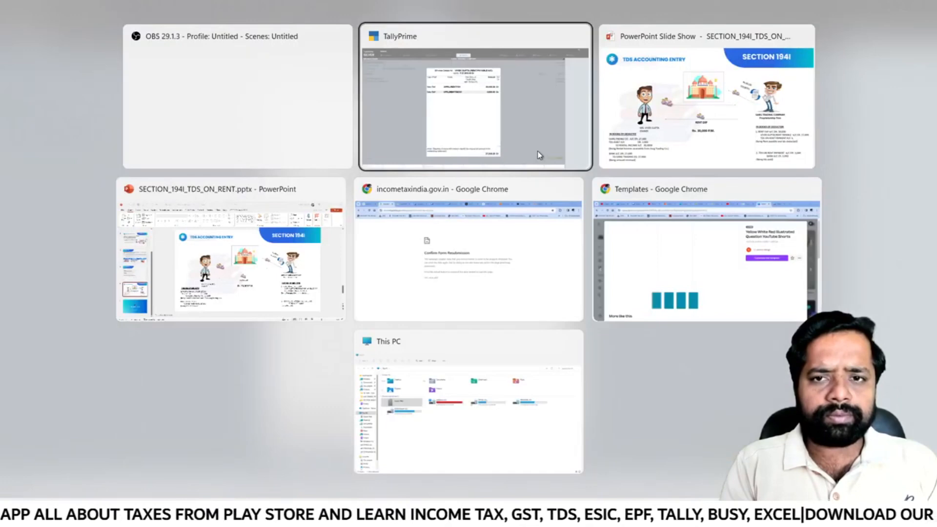
left_click(540, 156)
Accept the bill-wise details, save the purchase voucher without a narration and return to the Gateway of Tally
key("Return")
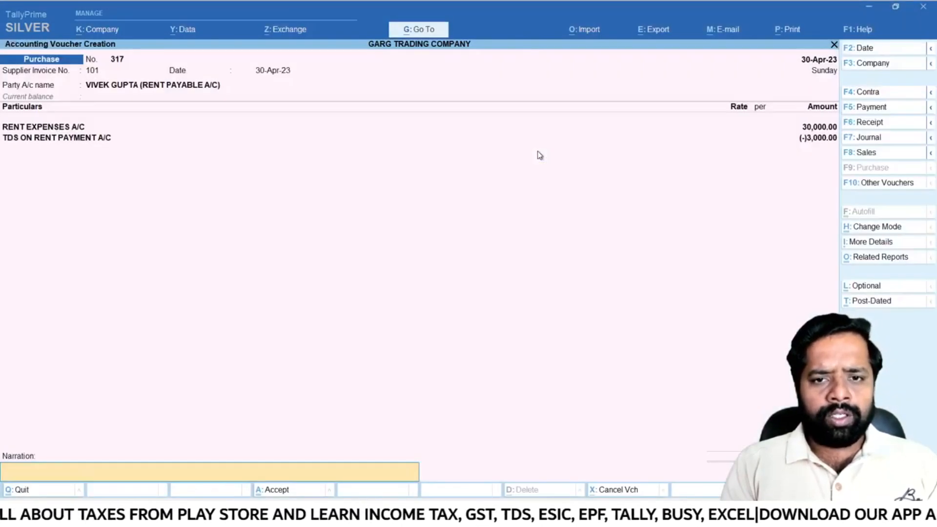
key("Return")
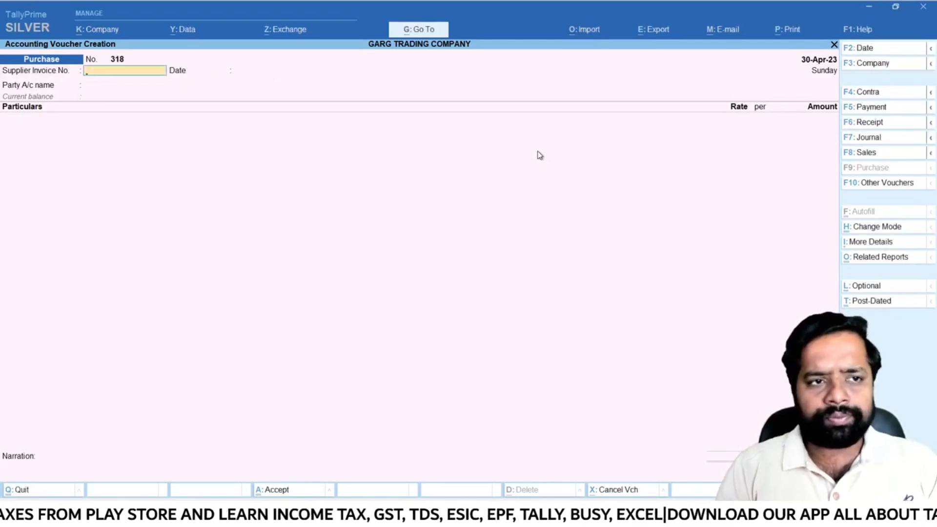
key("Escape")
key("Escape")
key("Escape")
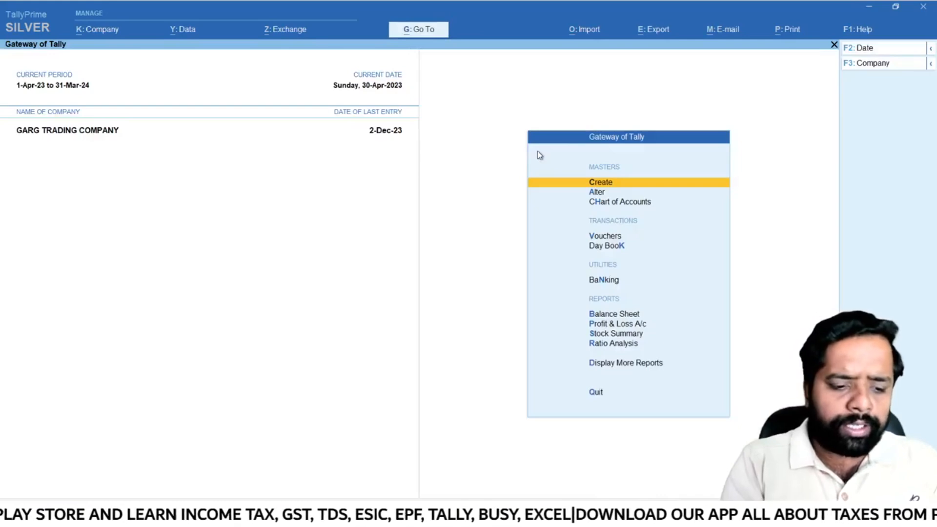
Find TDS Reports through Go To and open its list of reports
key("alt+g")
key("Down")
key("Down")
key("Down")
key("Down")
key("Down")
key("Down")
key("Down")
key("Down")
key("Down")
key("Down")
key("Down")
key("Down")
key("Down")
key("Down")
key("Down")
key("Down")
key("Down")
key("Down")
key("Down")
key("Down")
key("Return")
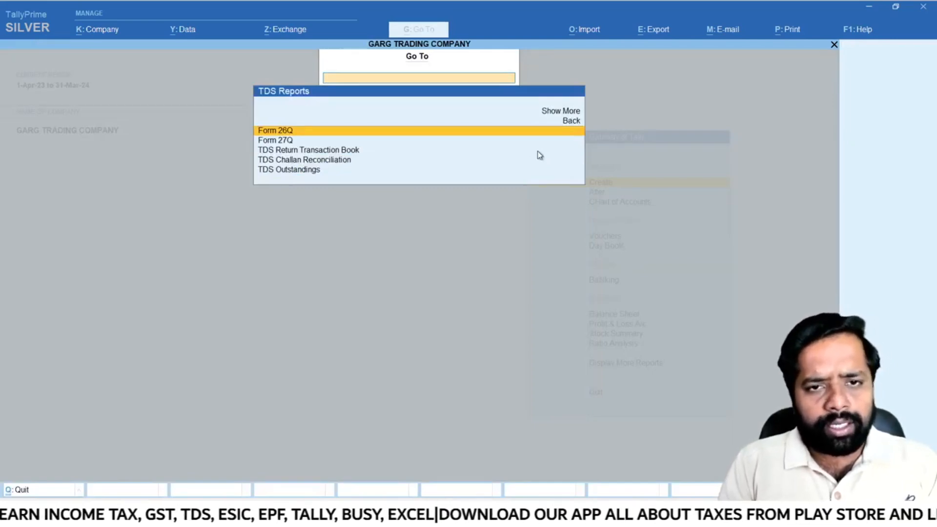
Open Form 26Q, review the parties listed under Deduction at Normal Rate and return to the form's summary
key("Return")
key("Down")
key("Down")
key("Down")
key("Down")
key("Up")
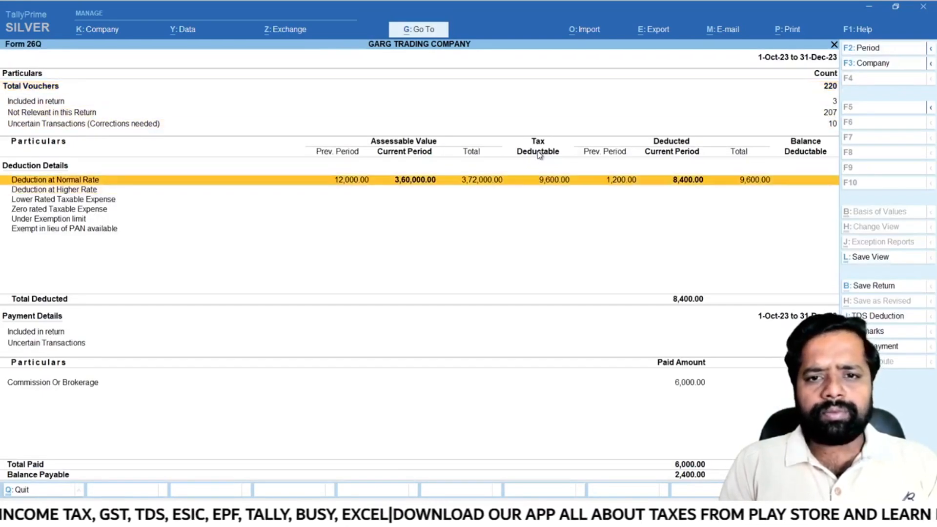
key("Return")
key("Down")
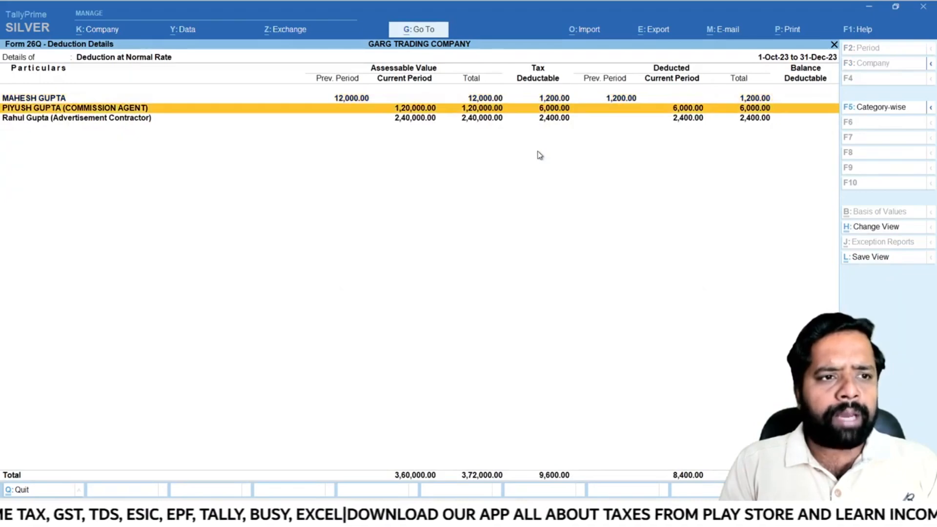
key("Up")
key("Return")
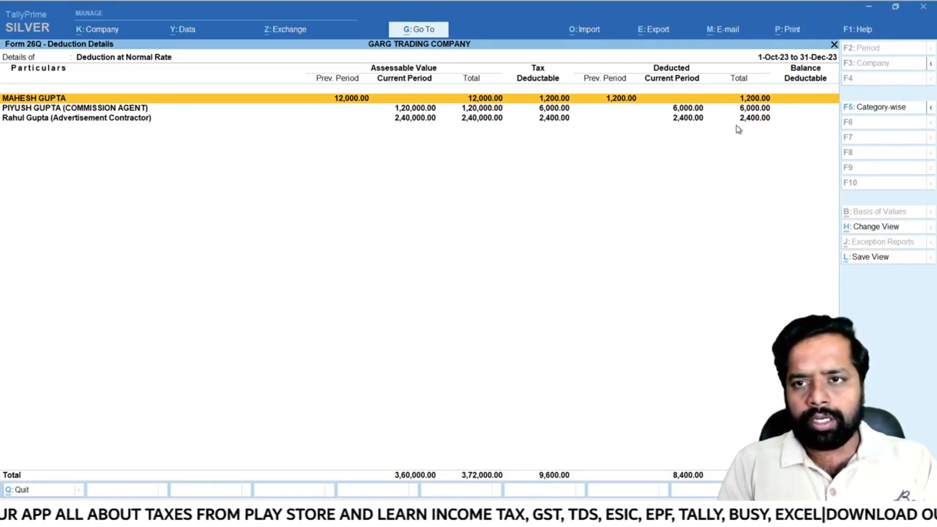
key("Escape")
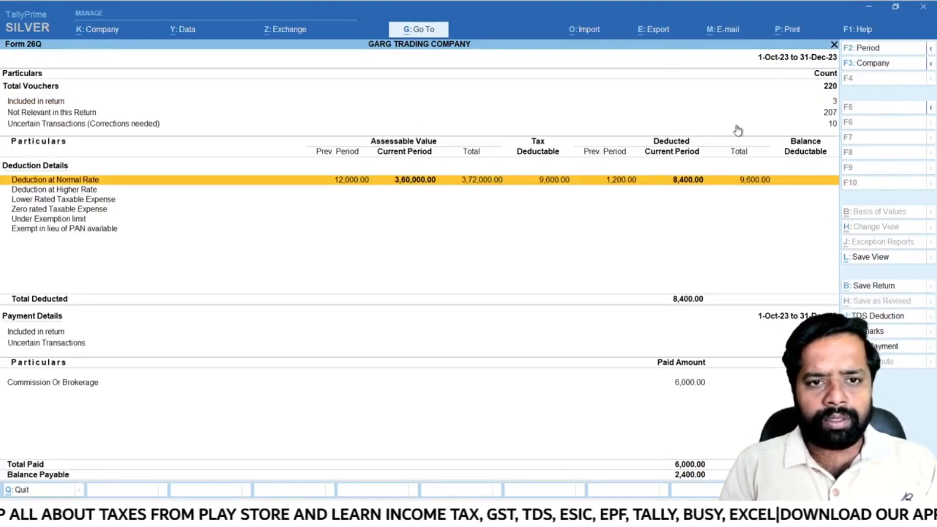
Set the Form 26Q period from 1-4-2023 to 30-6-2023
key("F2")
key("BackSpace")
type("1.4")
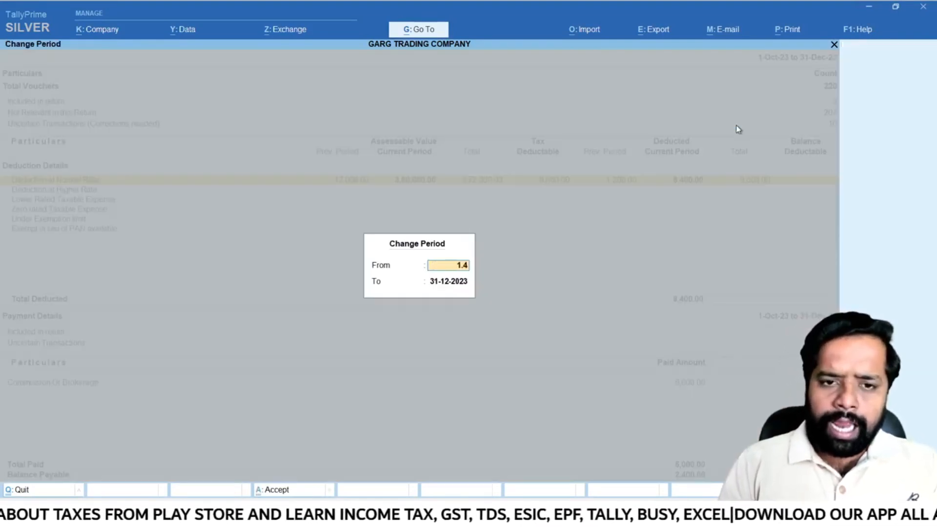
type(".202023")
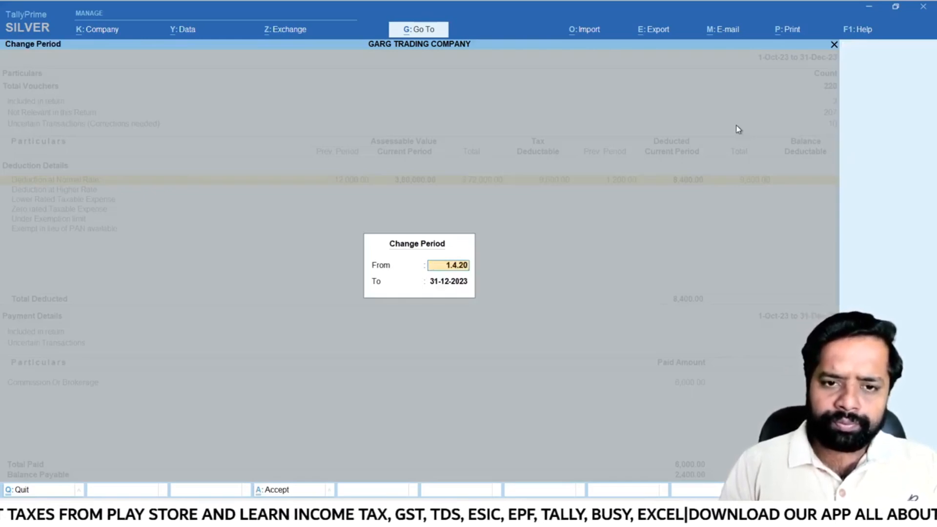
key("Return")
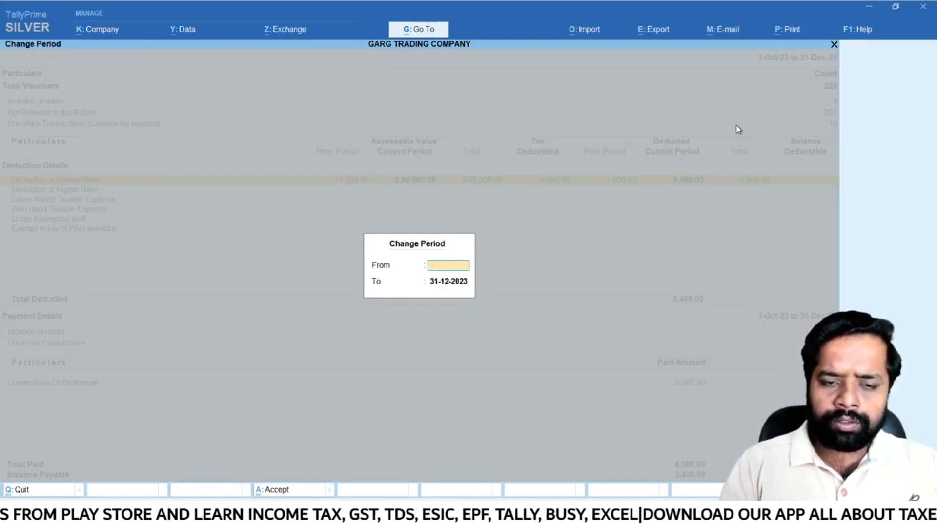
key("BackSpace")
type("1.4.2023")
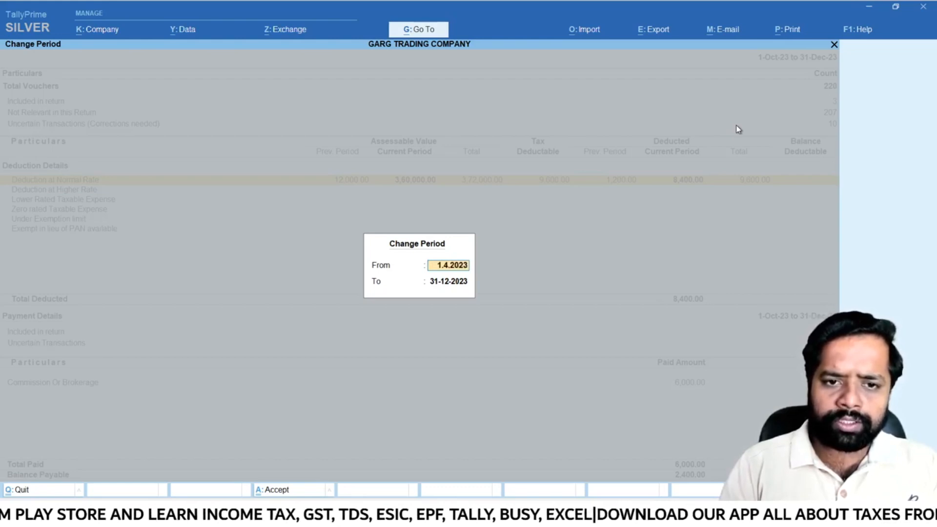
key("Return")
type("30.6.2023")
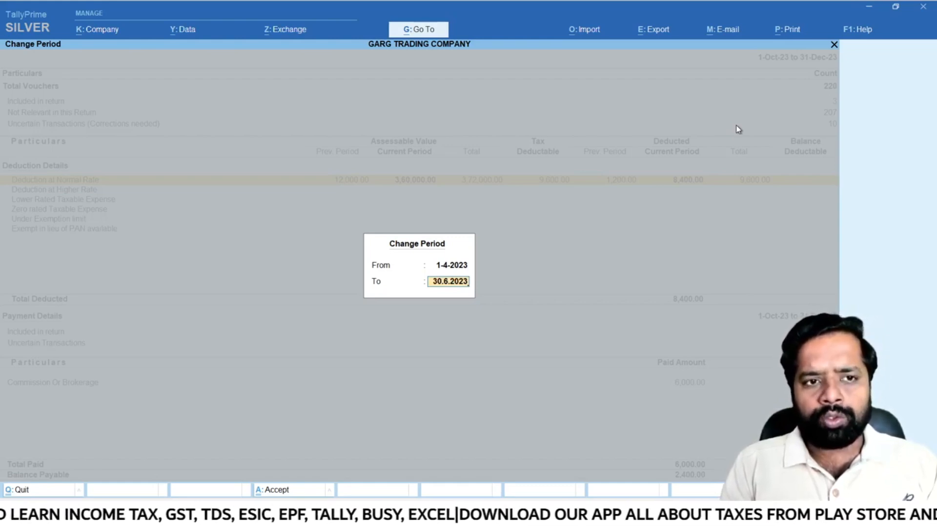
key("Return")
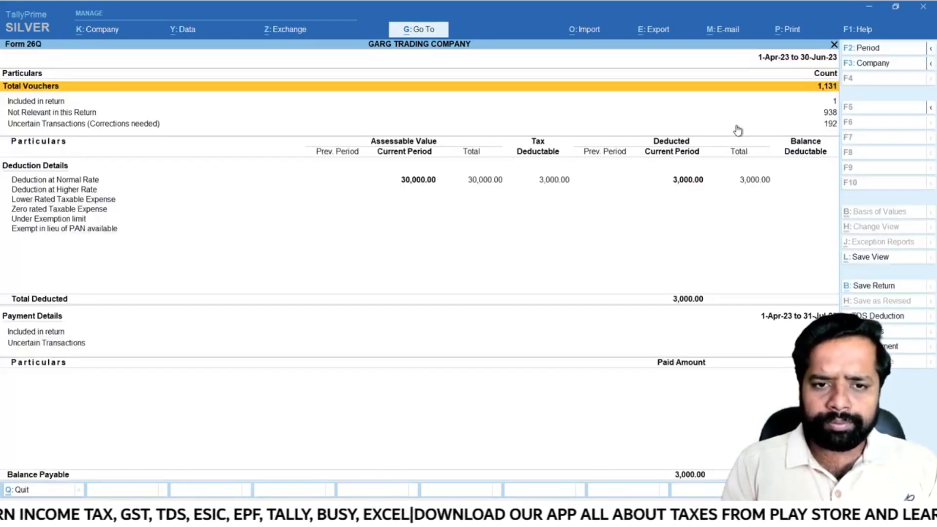
Examine the rent payable party's entry by nature of payment under Deduction at Normal Rate, and return to the Gateway of Tally without quitting
key("Down")
key("Down")
key("Down")
key("Down")
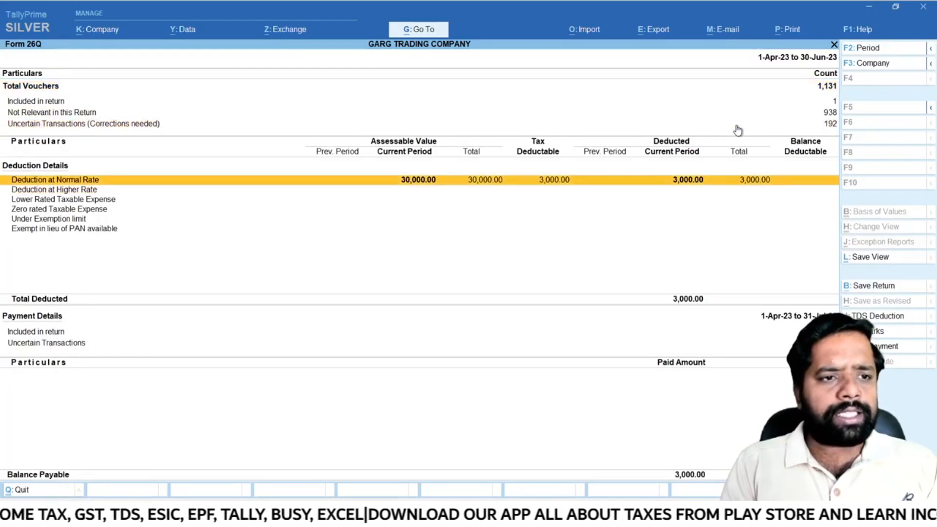
key("Return")
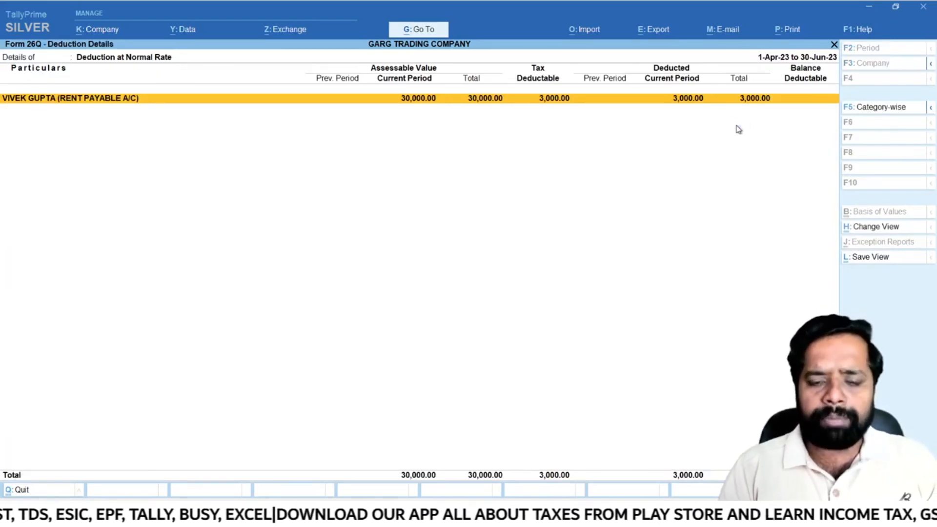
key("Return")
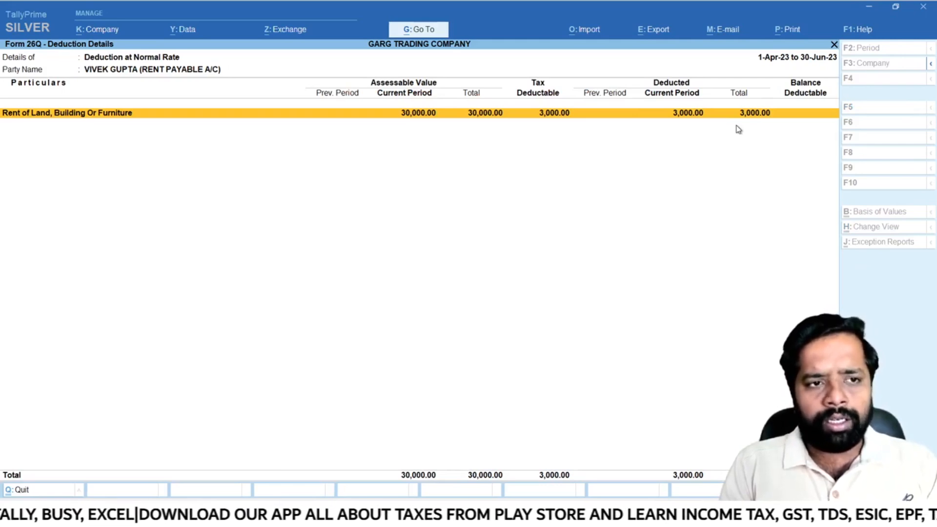
key("Escape")
key("Escape")
key("Escape")
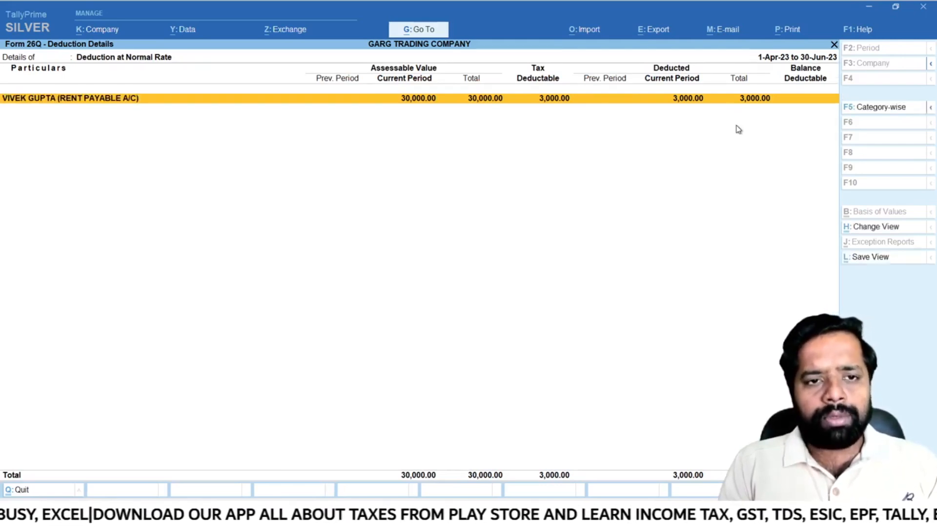
key("Escape")
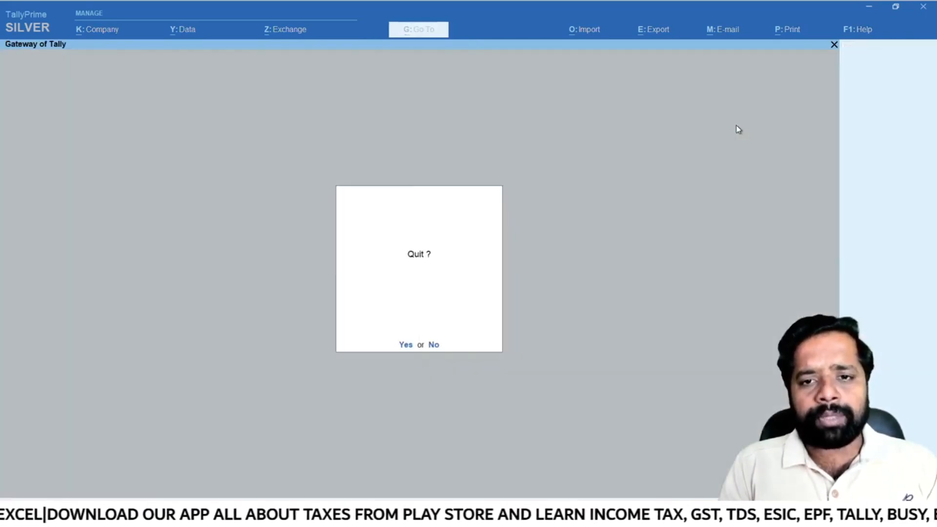
key("n")
Start a new payment voucher from the Gateway of Tally, keeping its current entry mode
key("Down")
key("Down")
key("Down")
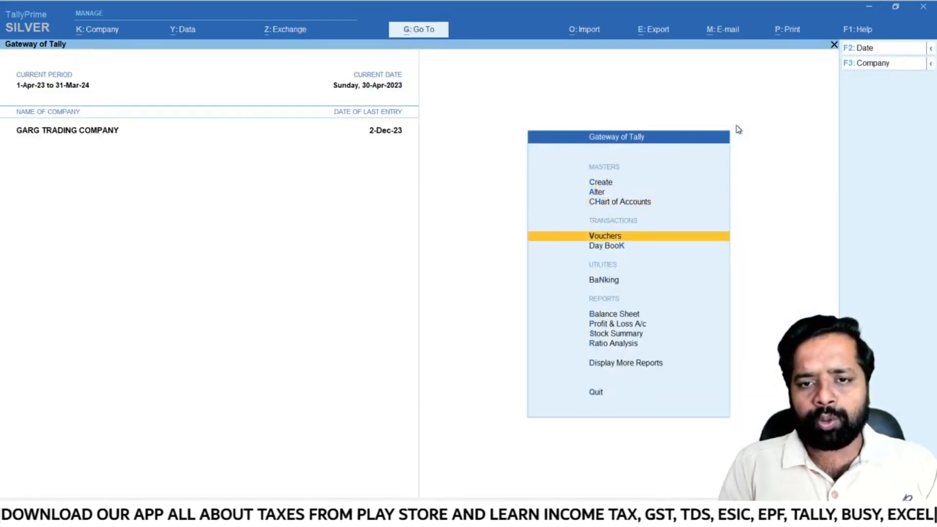
key("Return")
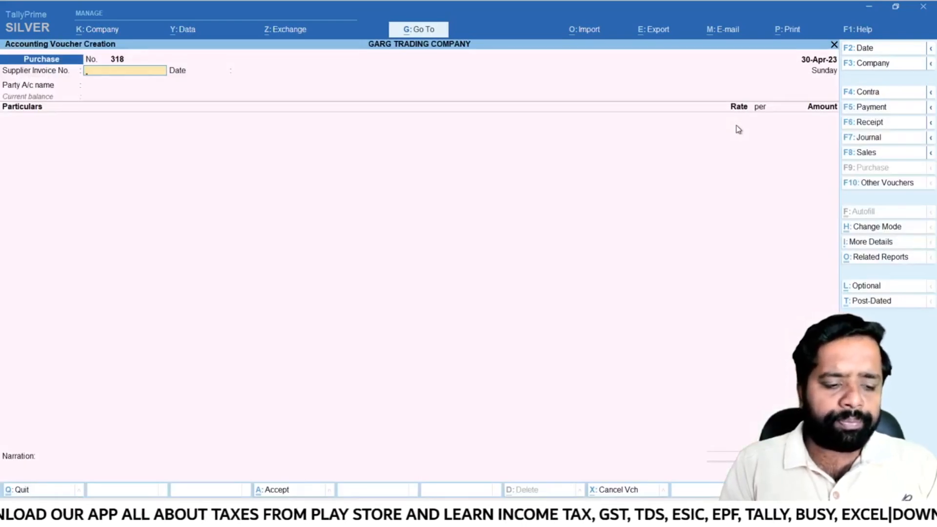
key("F5")
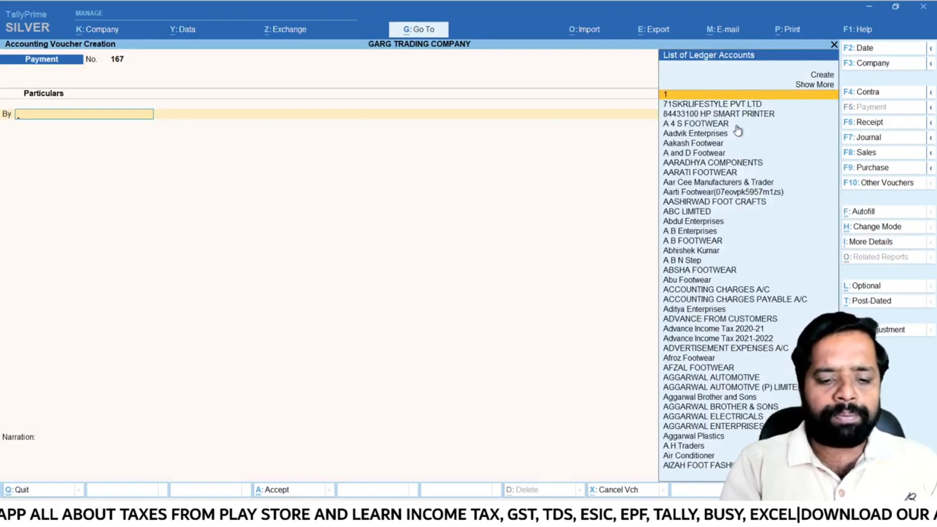
key("ctrl+h")
key("Down")
key("Up")
key("Return")
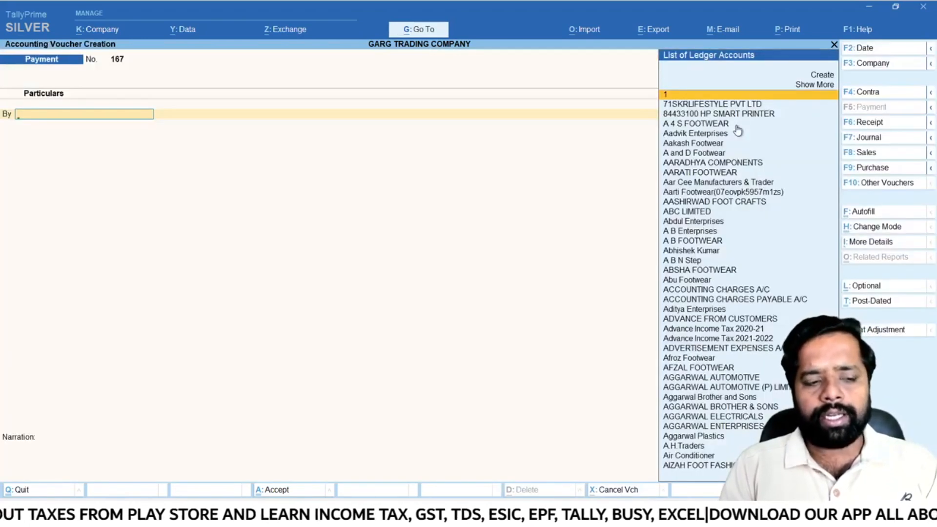
Autofill the payment voucher as a Stat Payment with TDS as the tax type
key("ctrl")
key("ctrl+f")
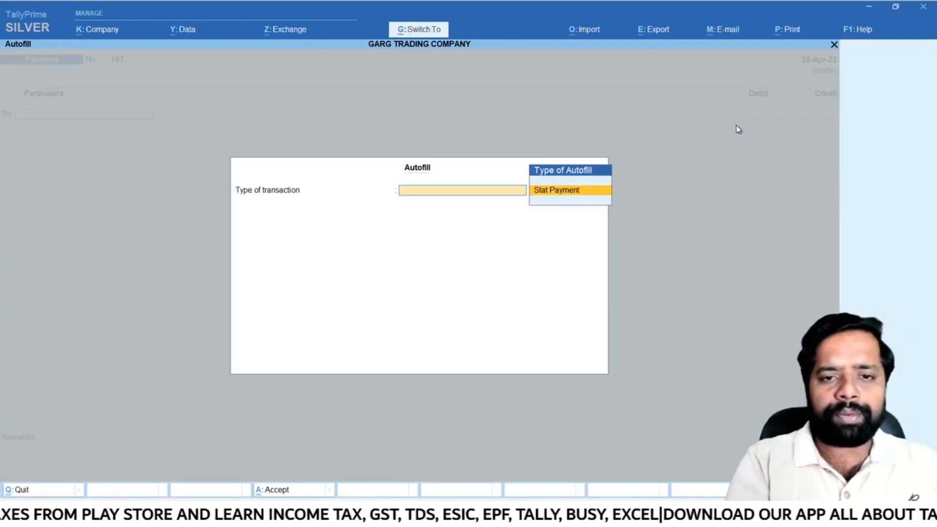
key("Return")
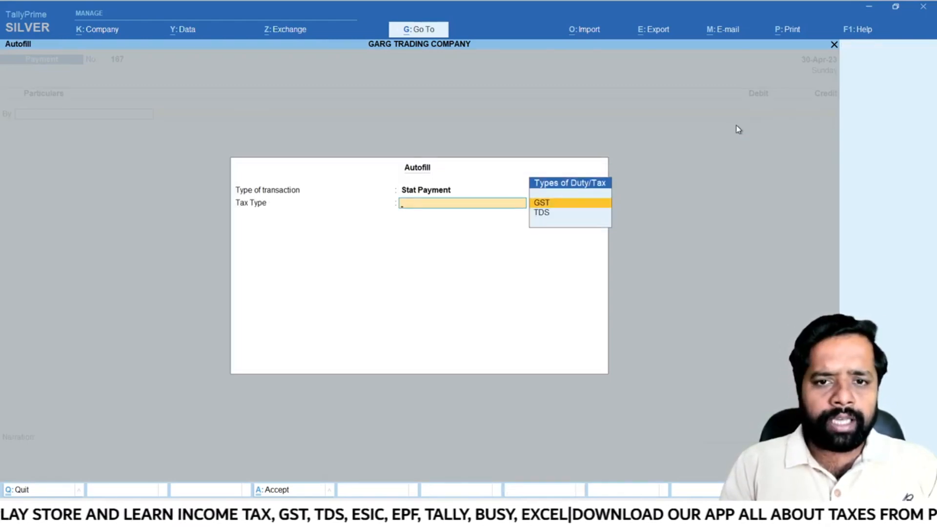
key("Down")
key("Return")
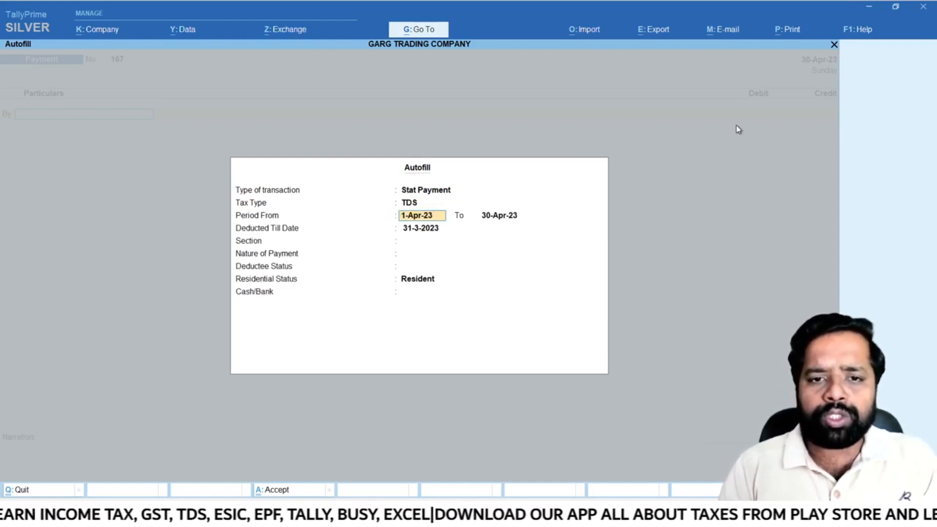
Keep the autofill period 1-Apr-23 to 30-Apr-23 and set the Deducted Till Date to 30-4-2023
key("Return")
key("Return")
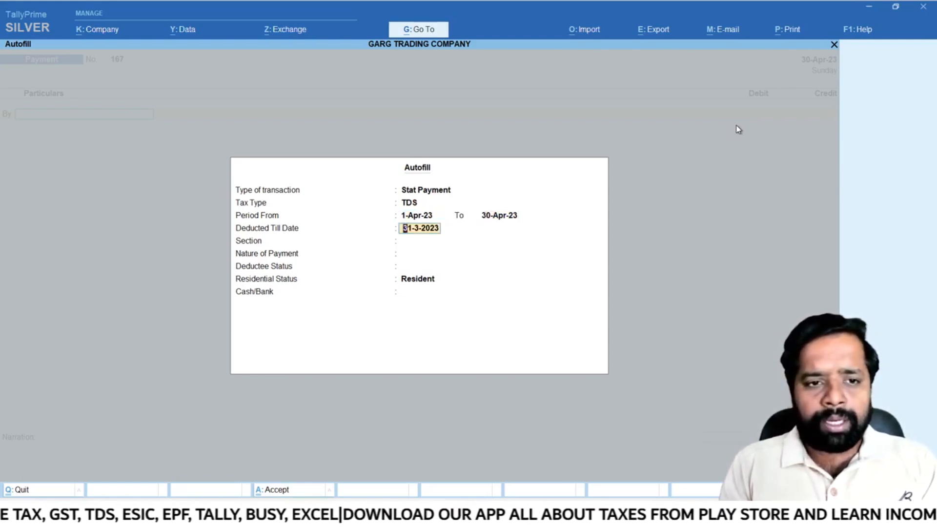
type("30.")
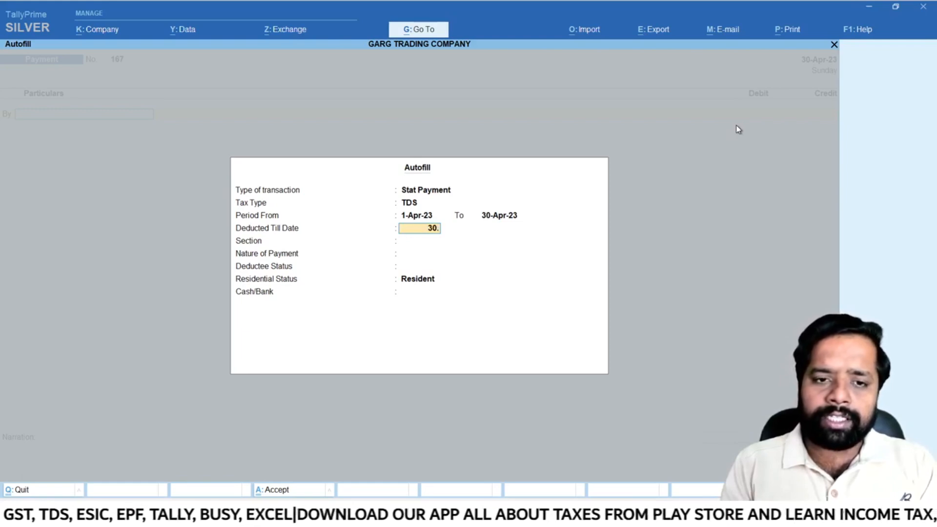
type("4.2023")
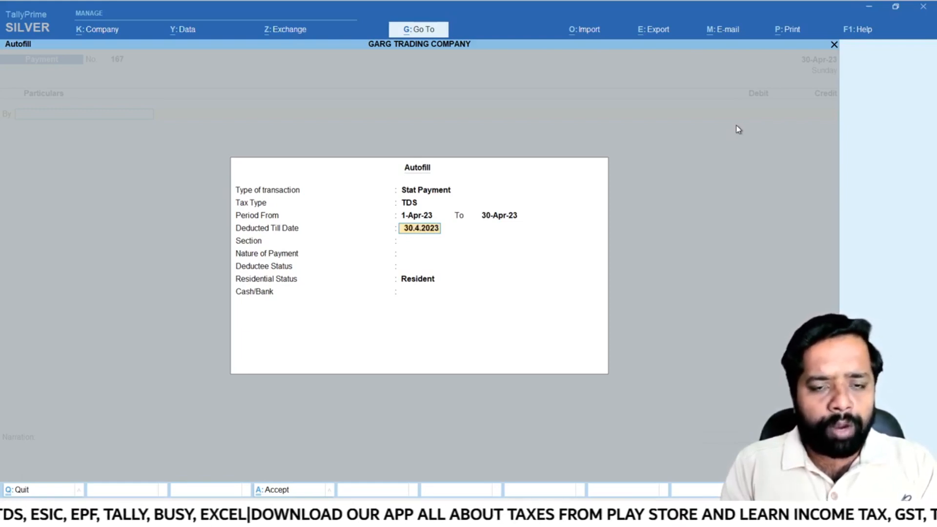
key("Return")
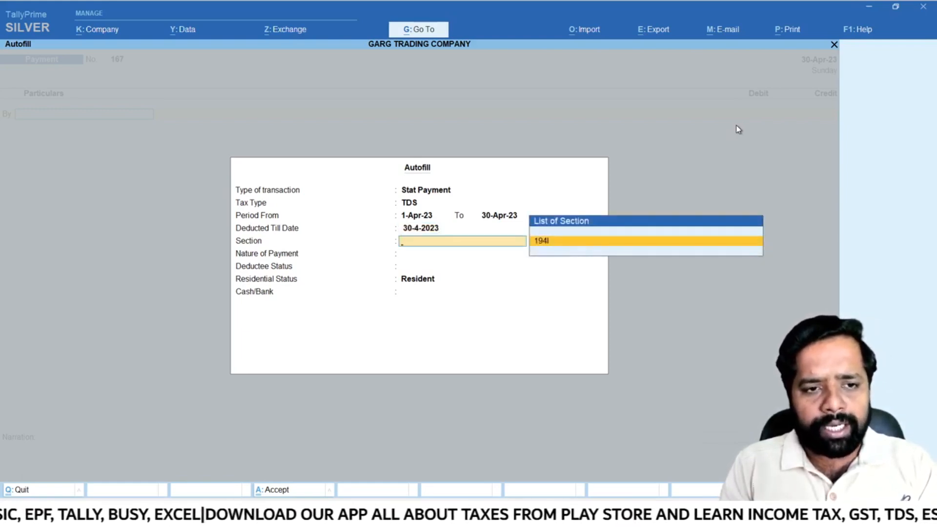
Complete the autofill with section 194I, Rent of Land, Building Or Furniture, All Items deductee status, Resident status and Icici Bank Limited
key("Return")
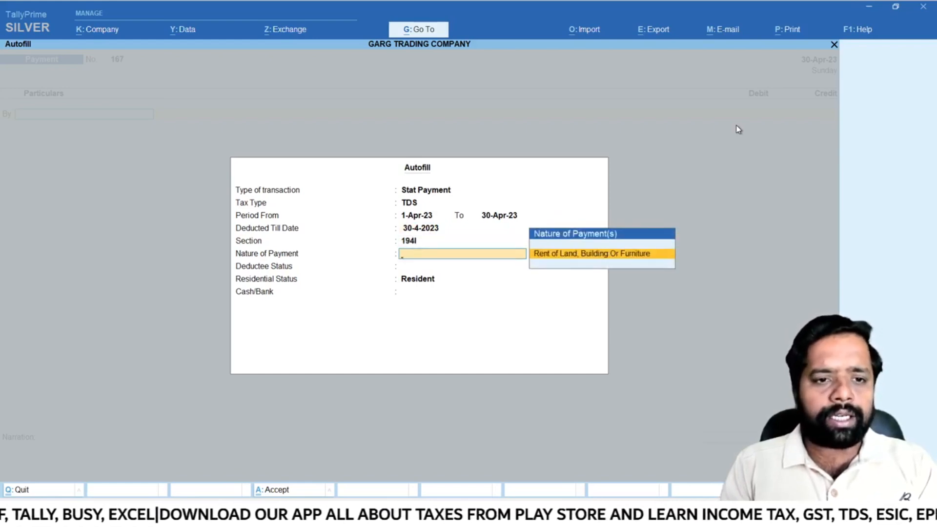
key("Return")
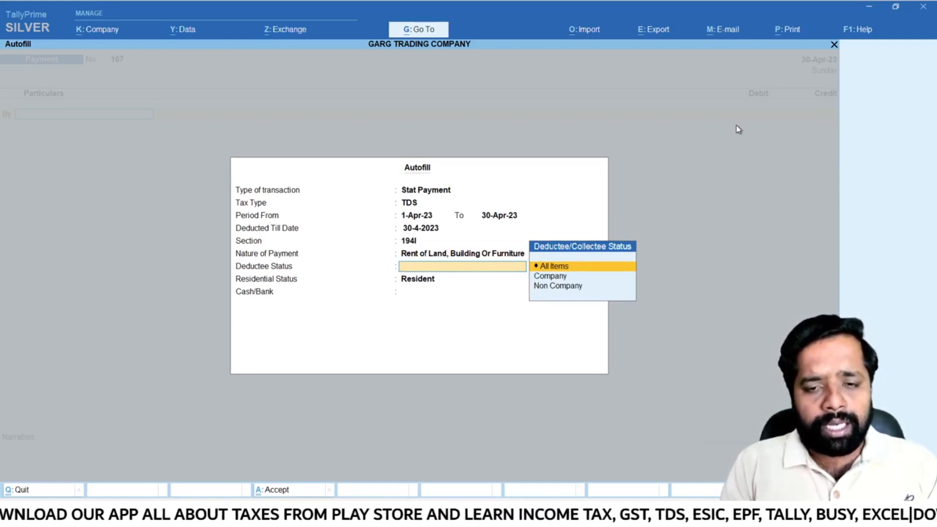
key("Return")
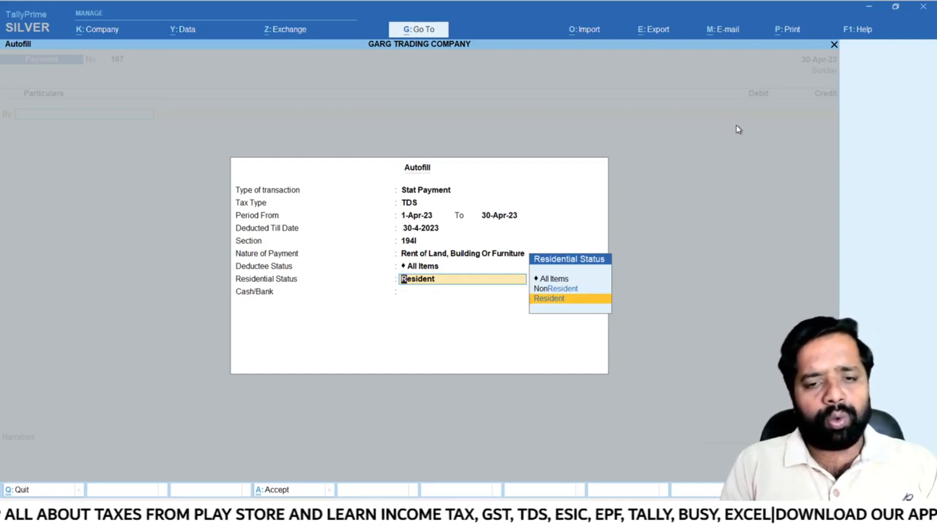
key("Return")
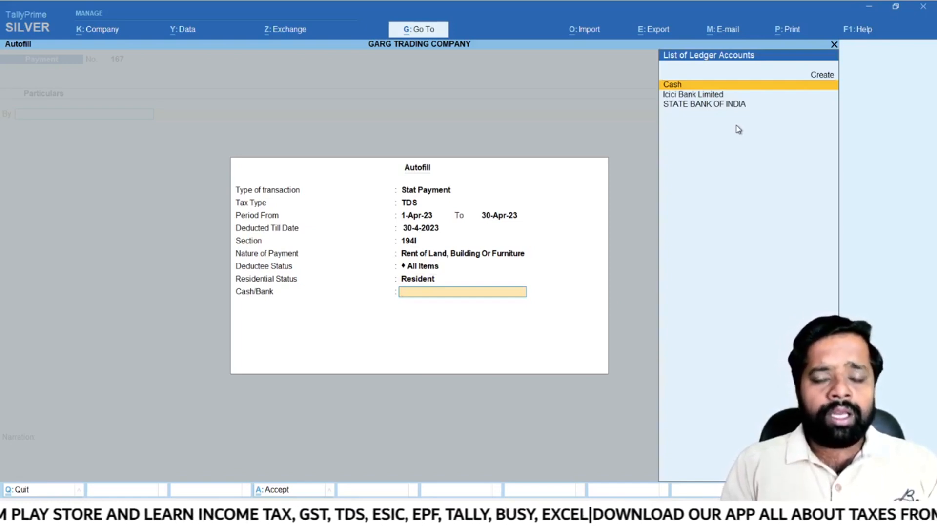
key("Down")
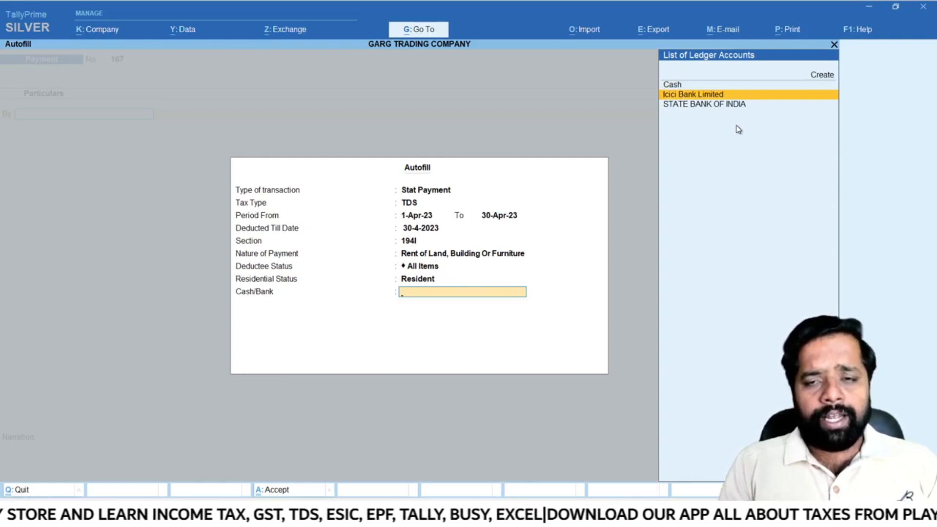
key("Return")
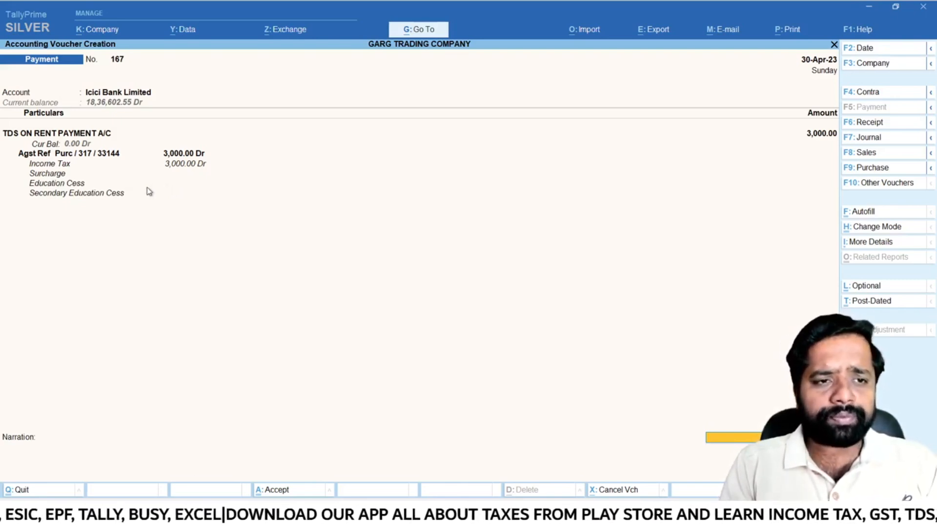
Accept the 3,000 cheque allocation for Icici Bank Limited with cheque range Not Applicable and no instrument number
key("Return")
key("Return")
key("Return")
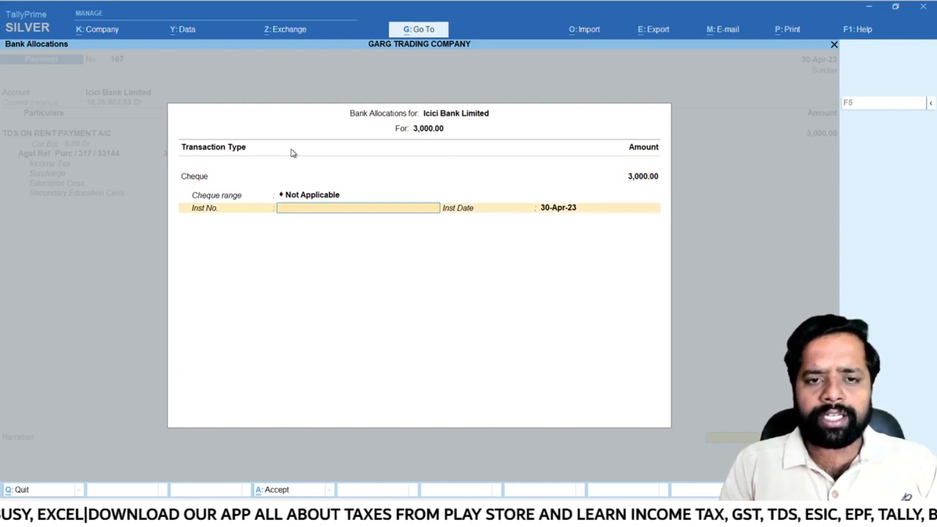
key("Return")
key("Return")
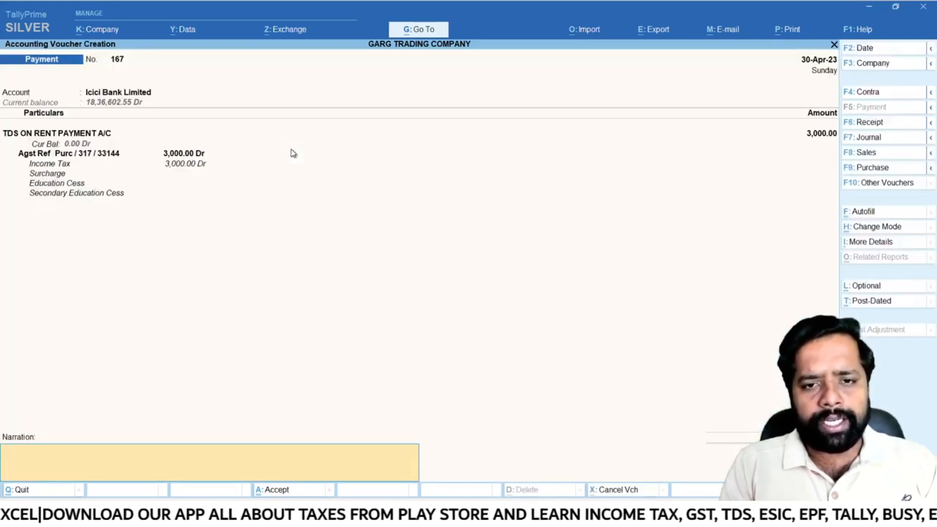
Enter the narration "BEING TDS ON RENT PAID FOR MONTH OF APRIL 2023", save the payment voucher and return to the Gateway of Tally
type("BE")
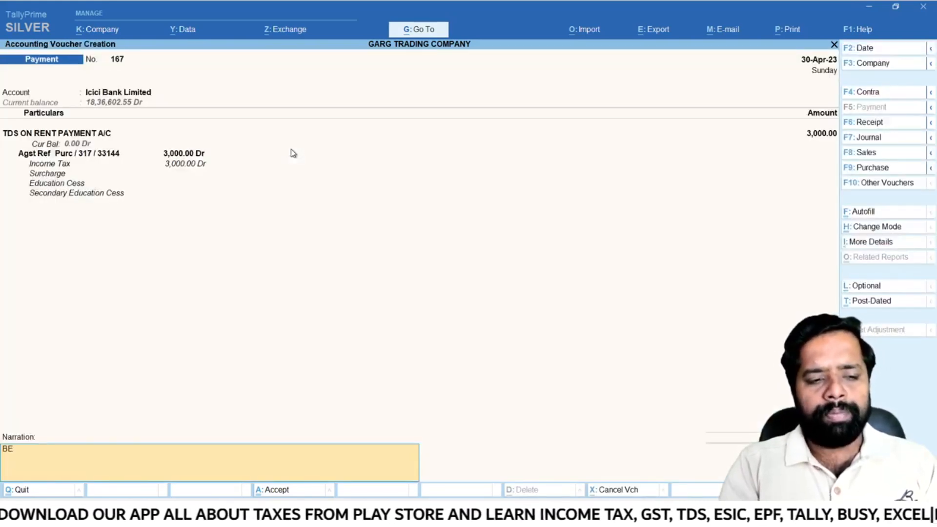
type("ING TDS ON RENT PAID FOR U")
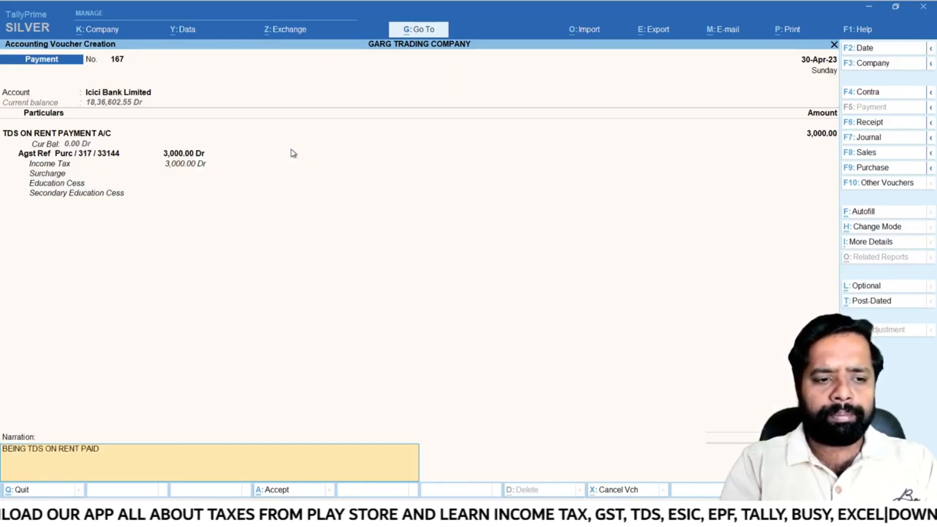
key("BackSpace")
key("BackSpace")
key("BackSpace")
key("BackSpace")
type("OR MONTH OF PA")
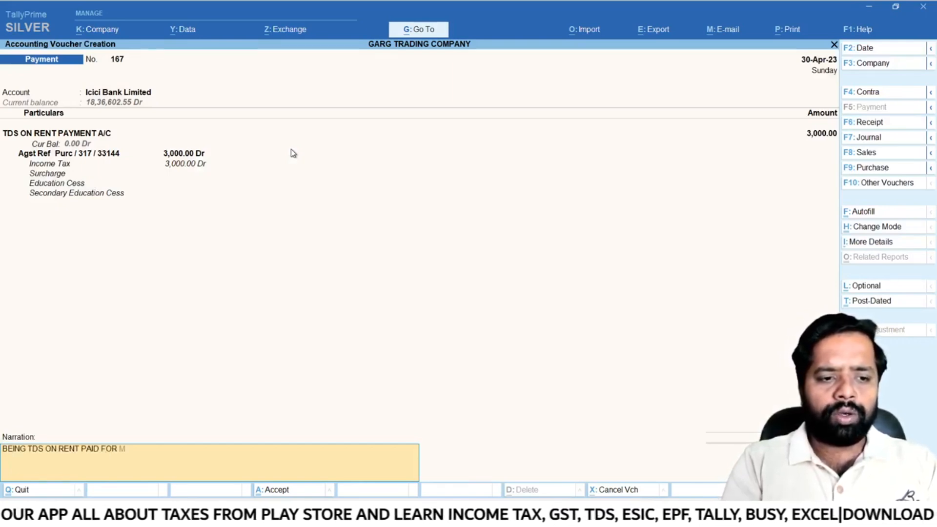
key("BackSpace")
key("BackSpace")
type("APRIL 2023")
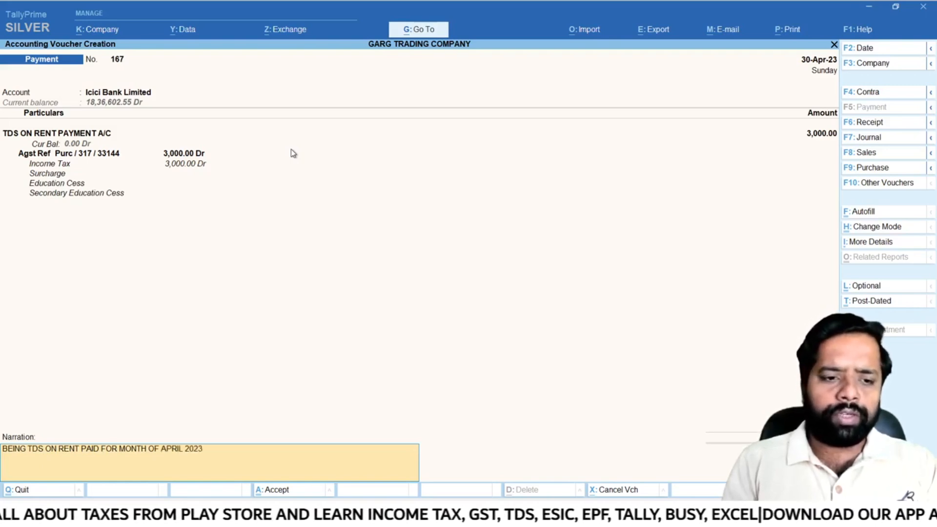
key("Return")
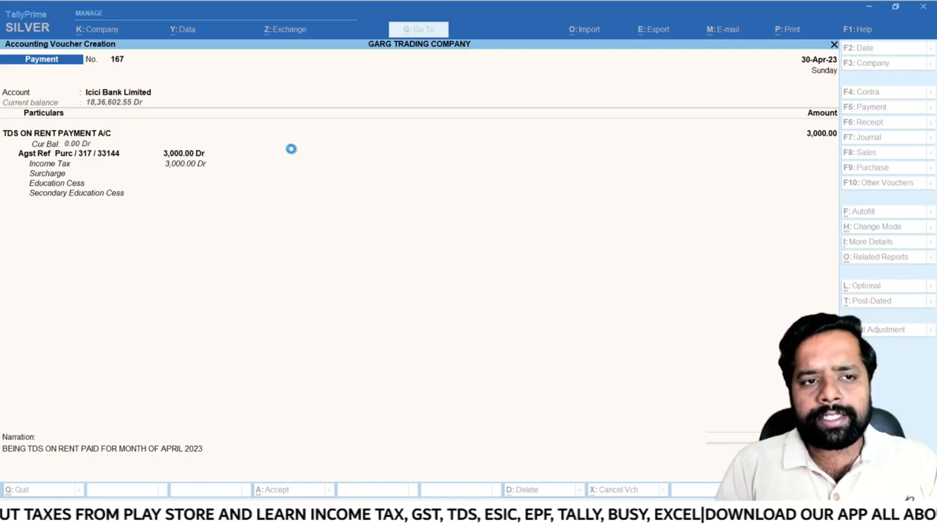
key("Return")
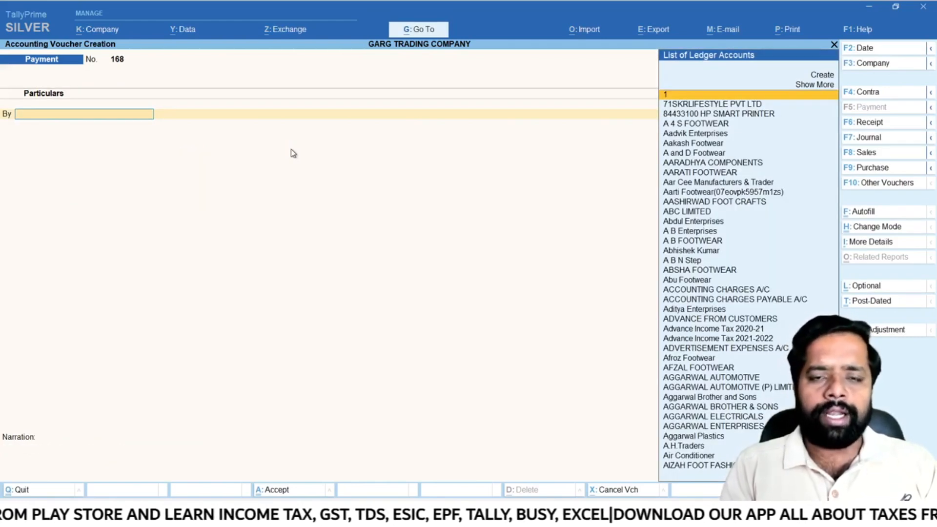
key("Escape")
key("Escape")
key("Escape")
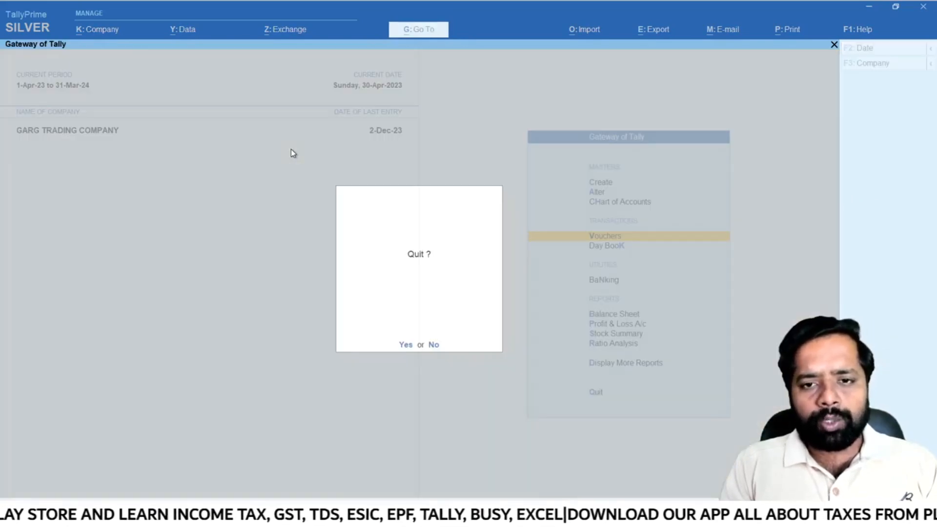
key("Escape")
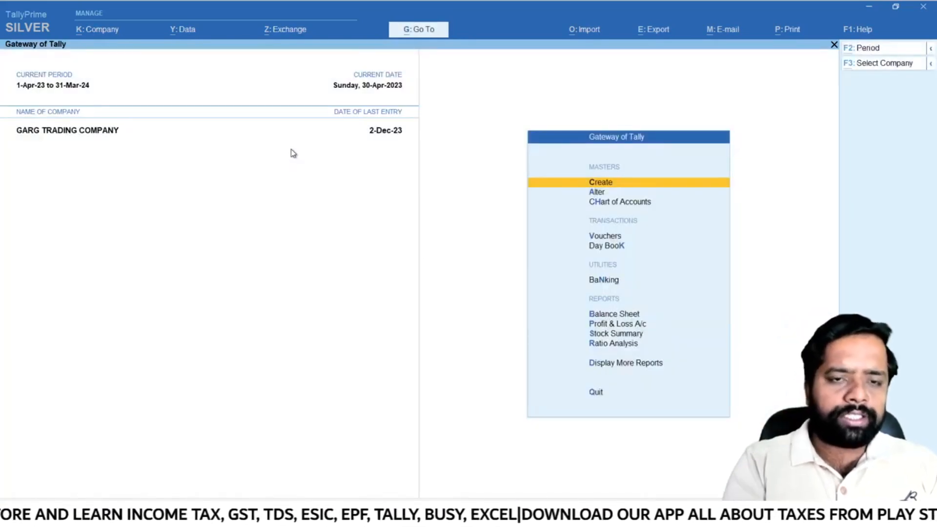
Open the TDS Challan Reconciliation report from the TDS reports
key("alt+g")
key("Down")
key("Down")
key("Down")
key("Down")
key("Down")
key("Down")
key("Down")
key("Down")
key("Down")
key("Down")
key("Down")
key("Down")
key("Down")
key("Down")
key("Down")
key("Down")
key("Down")
key("Down")
key("Down")
key("Down")
key("Down")
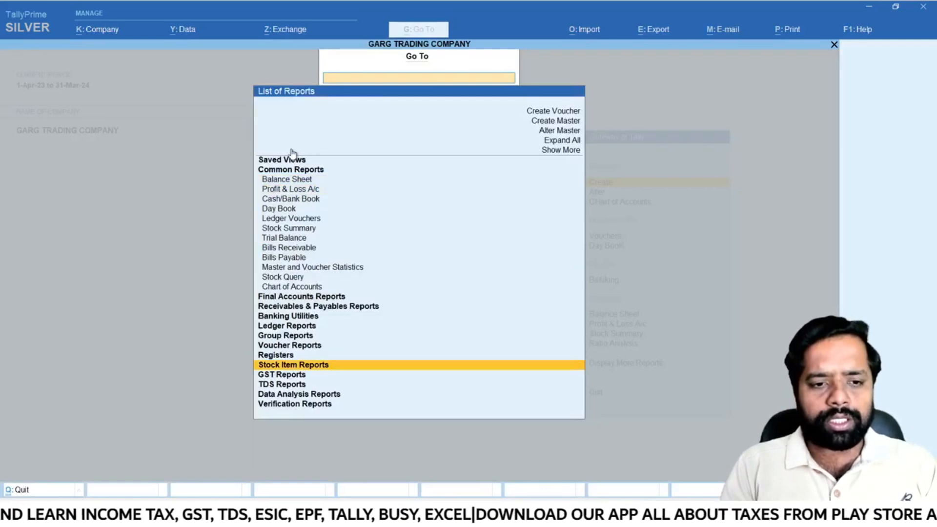
key("Return")
key("Down")
key("Down")
key("Down")
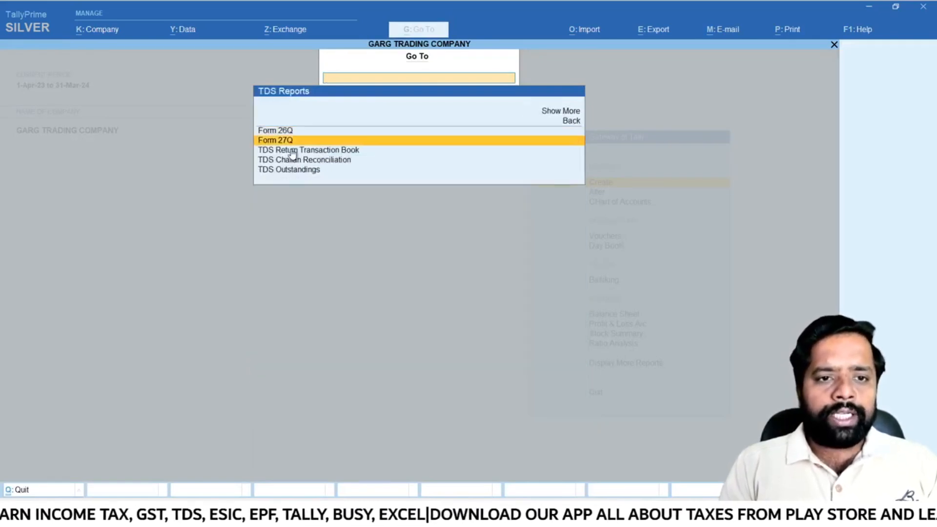
key("Return")
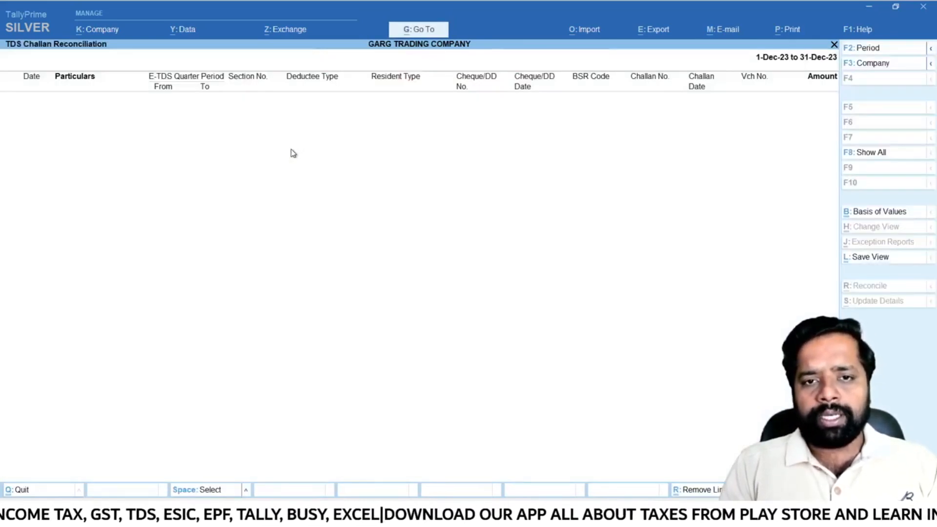
Set the challan reconciliation period to 1-4-2023 to 30-6-2023
key("F2")
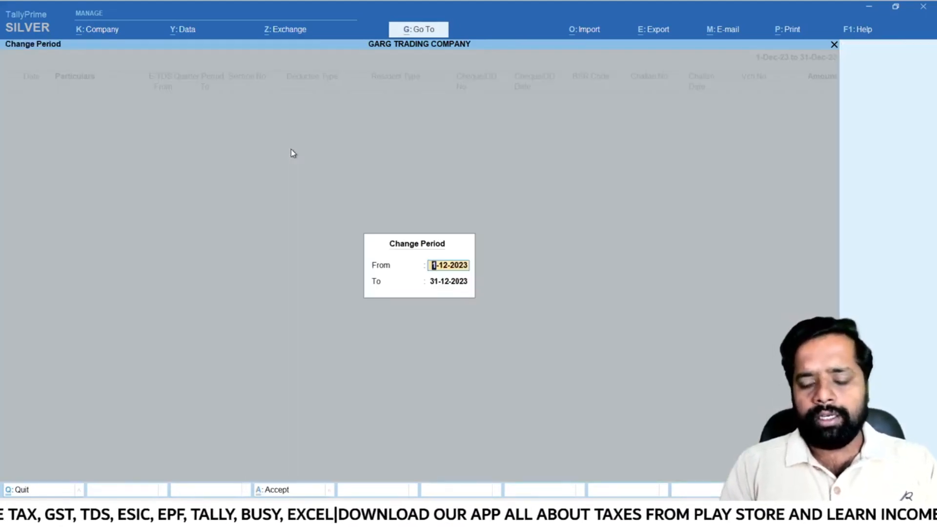
type("1.4.2023")
key("Return")
type("30.6.")
type("2023")
key("Return")
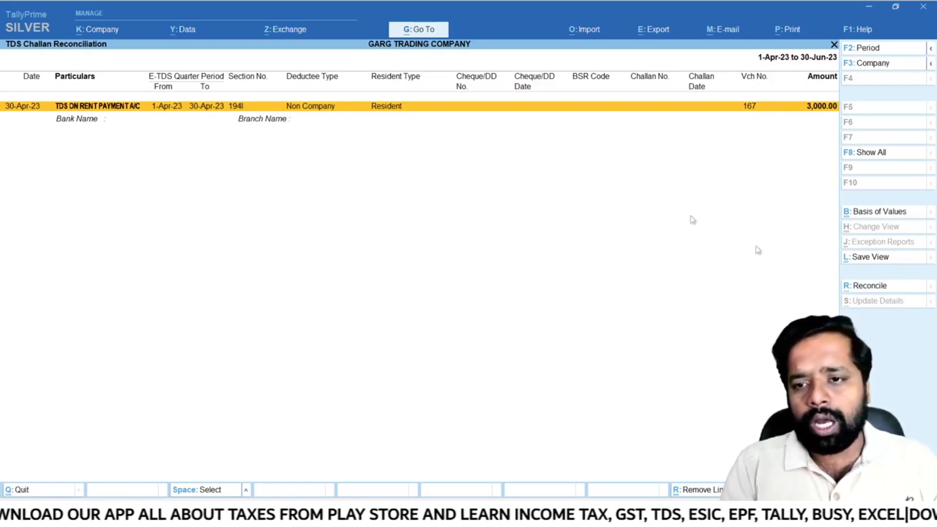
Start reconciling the 3,000 rent TDS payment with e-TDS quarter 1-4-2023 to 30-6-2023, keeping section 194I, Non Company and Resident
left_click(863, 286)
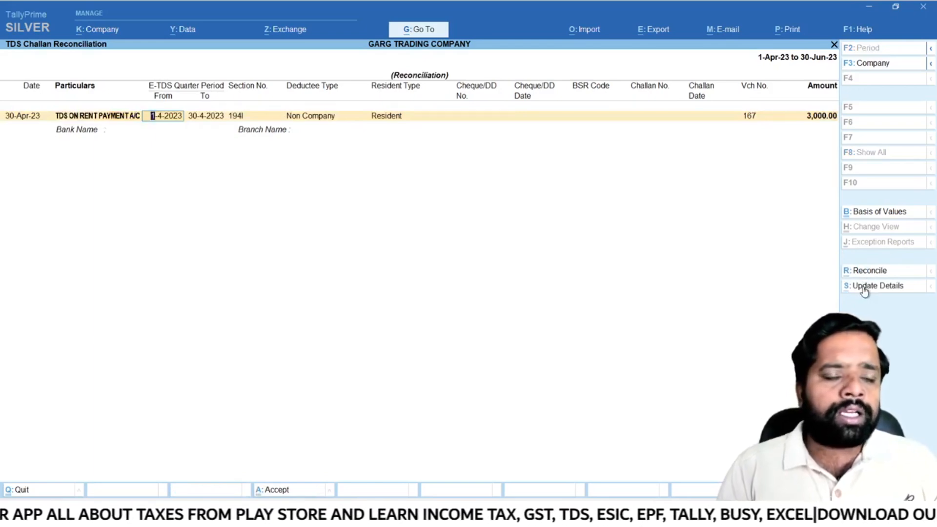
key("Return")
type("-2023")
key("Return")
key("Return")
key("Return")
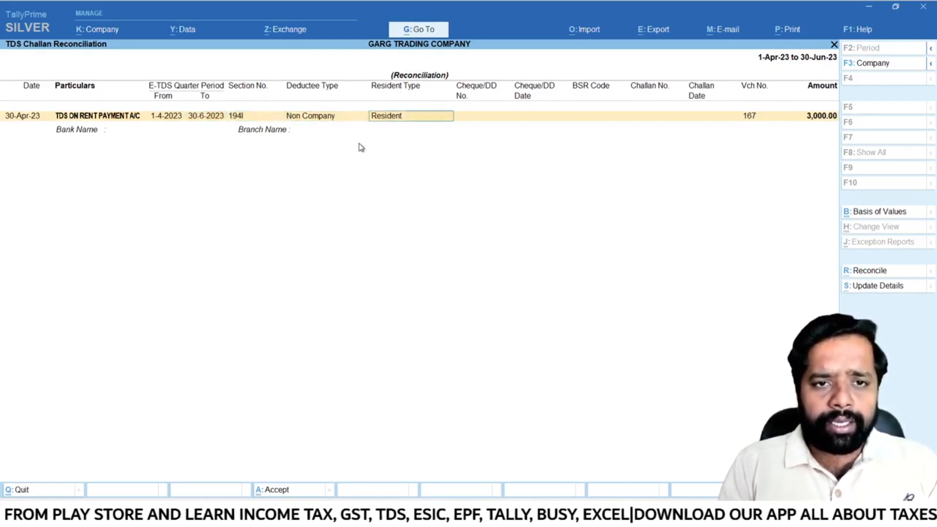
key("Return")
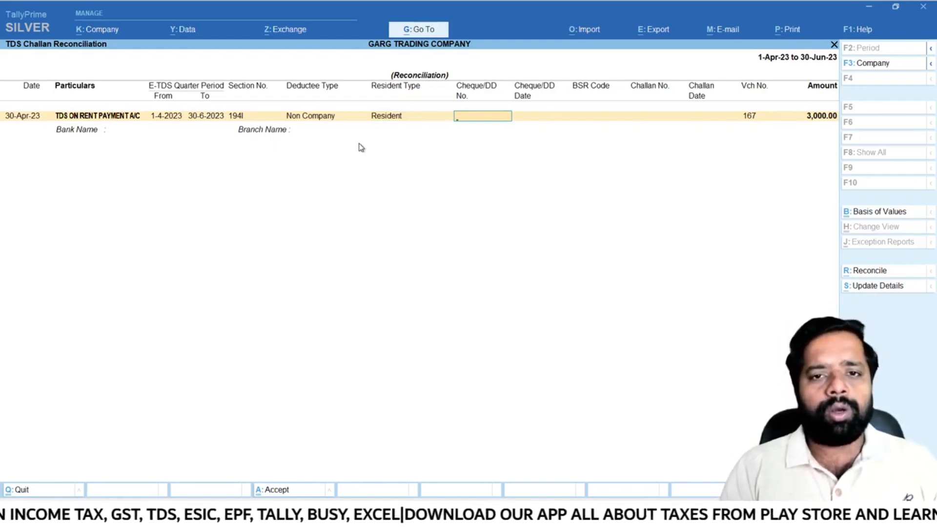
Leave the cheque details blank and enter BSR code 0000425, challan number 00007 and challan date 30-4-2023
key("Return")
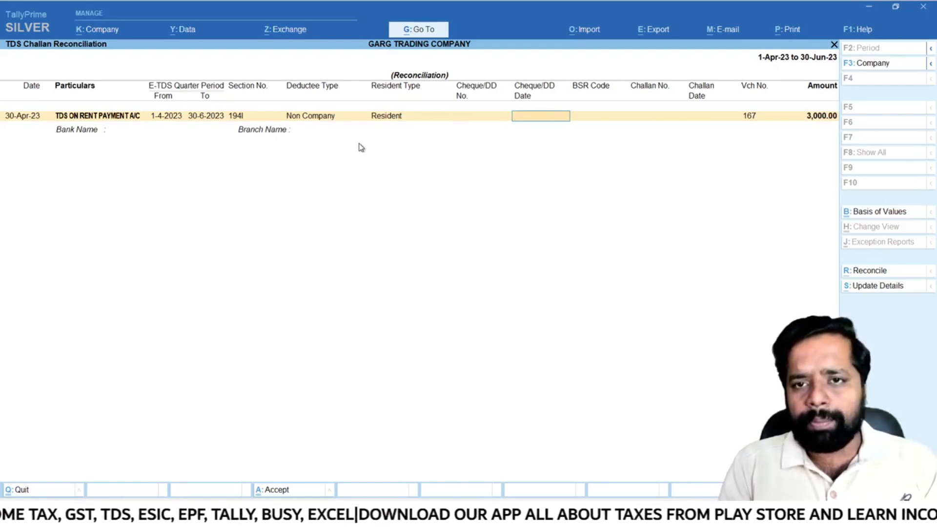
key("Return")
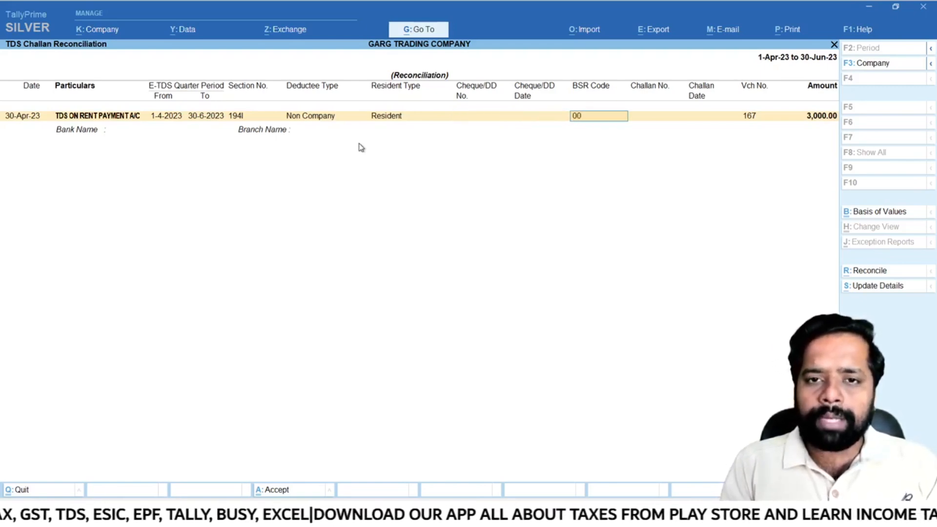
key("Return")
type("00")
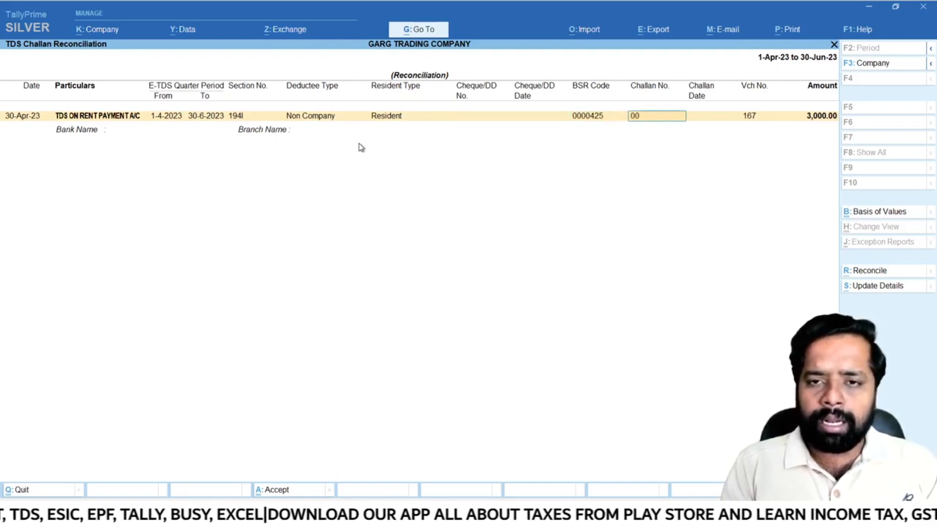
type("007")
key("Return")
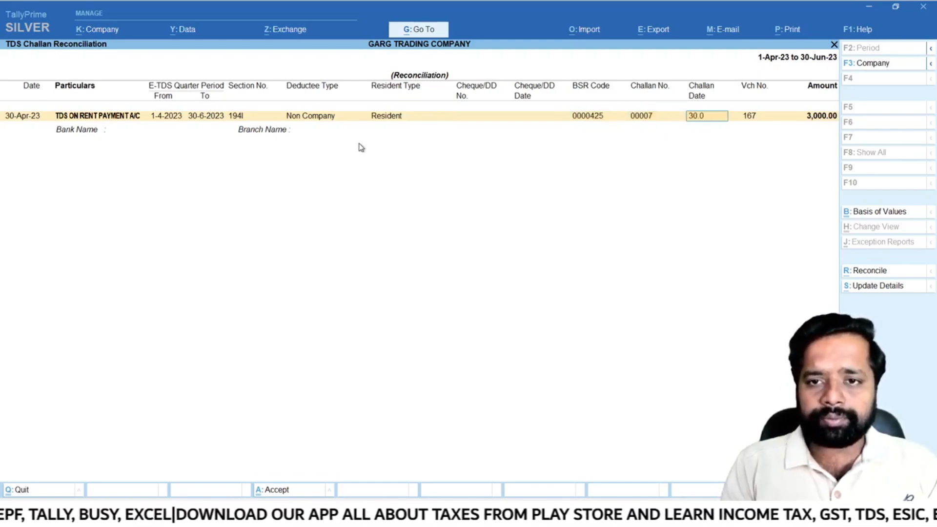
type("30.04.2023")
key("Return")
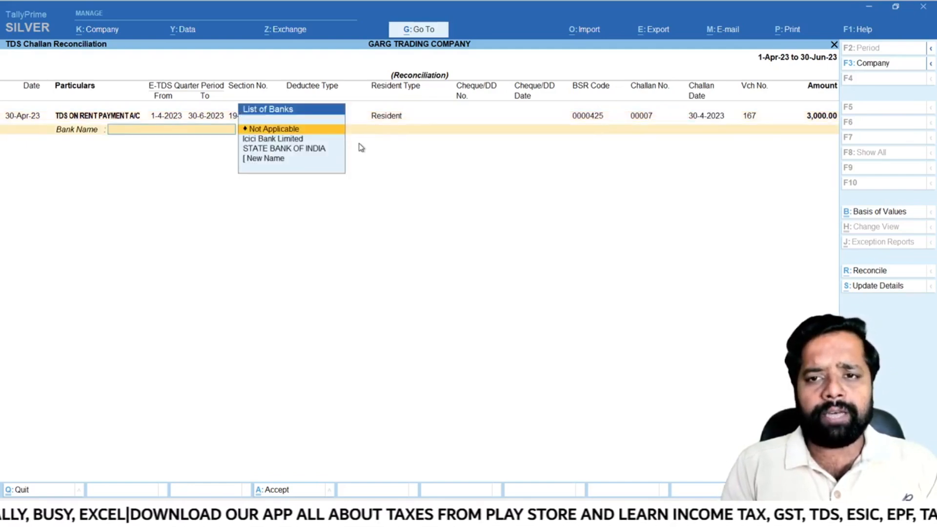
Choose Icici Bank Limited as the challan's bank, leave the branch blank, save the reconciliation and leave the report
key("Down")
key("Return")
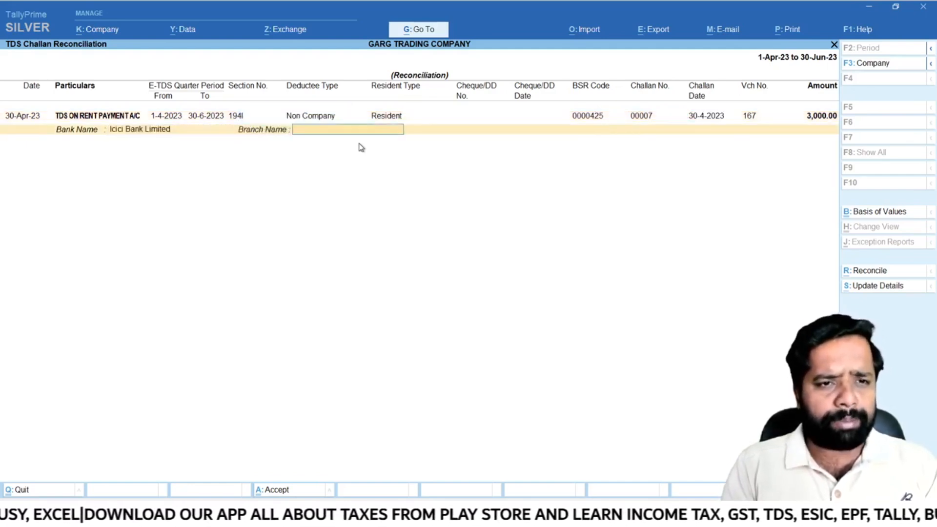
key("Return")
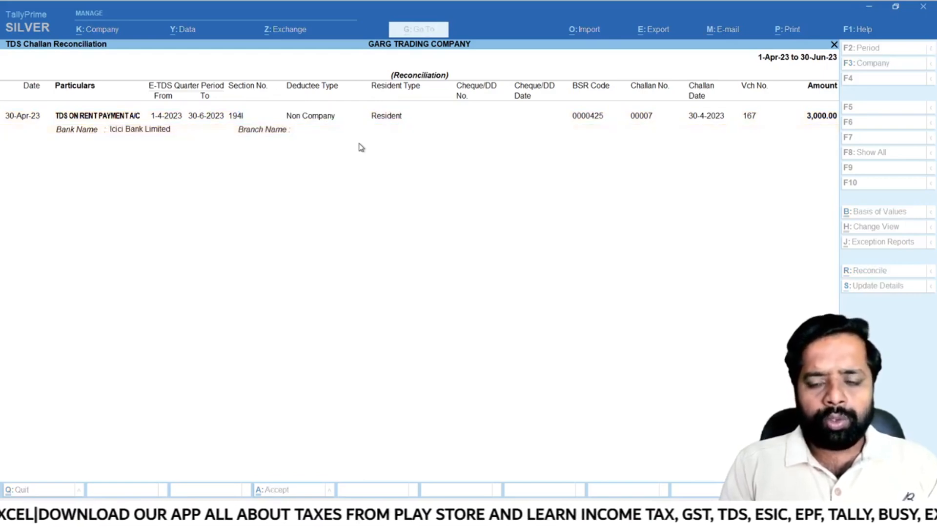
key("Return")
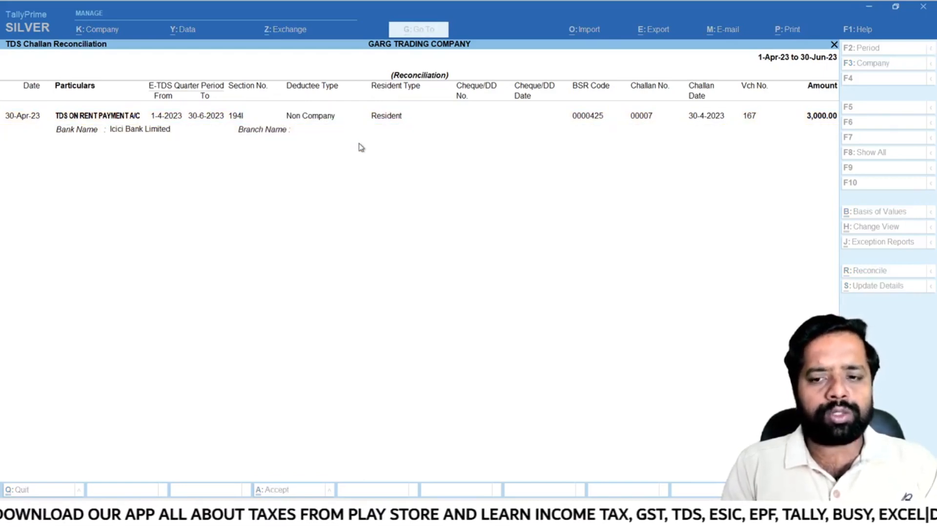
key("Escape")
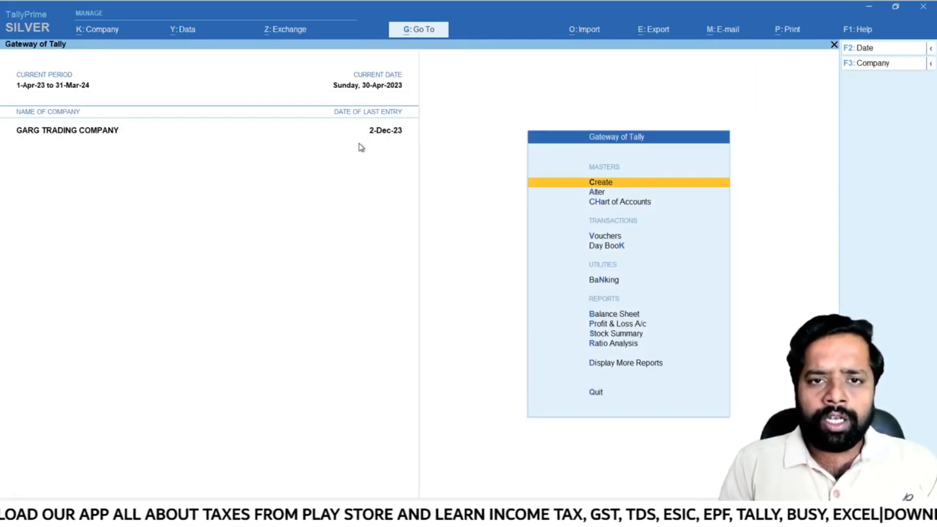
key("Escape")
key("Escape")
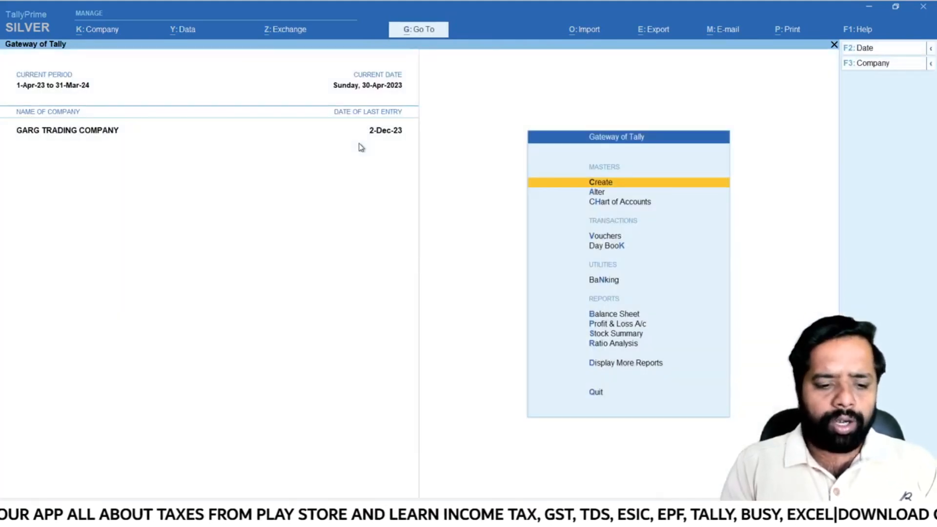
Open Form 26Q from the TDS reports
key("alt+g")
key("Down")
key("Down")
key("Down")
key("Down")
key("Down")
key("Down")
key("Down")
key("Down")
key("Down")
key("Down")
key("Down")
key("Down")
key("Down")
key("Down")
key("Down")
key("Down")
key("Down")
key("Down")
key("Down")
key("Down")
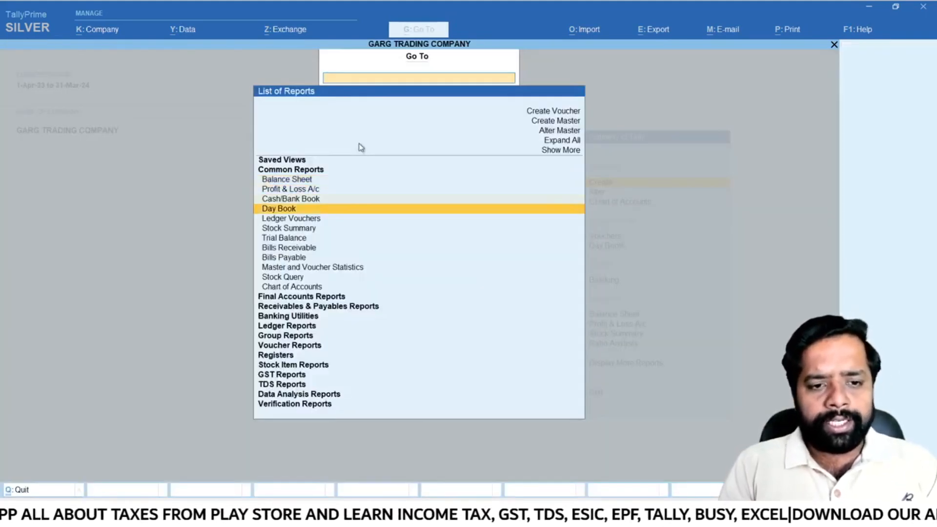
key("Return")
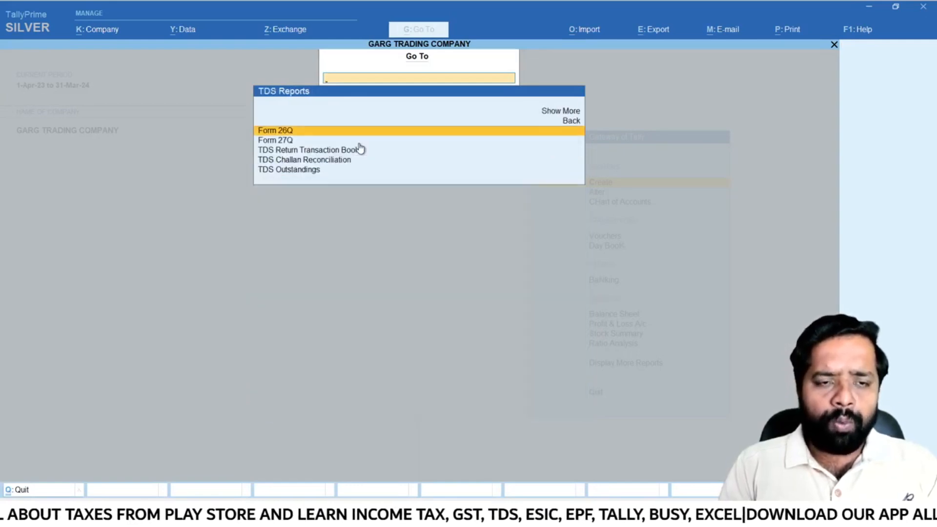
key("Return")
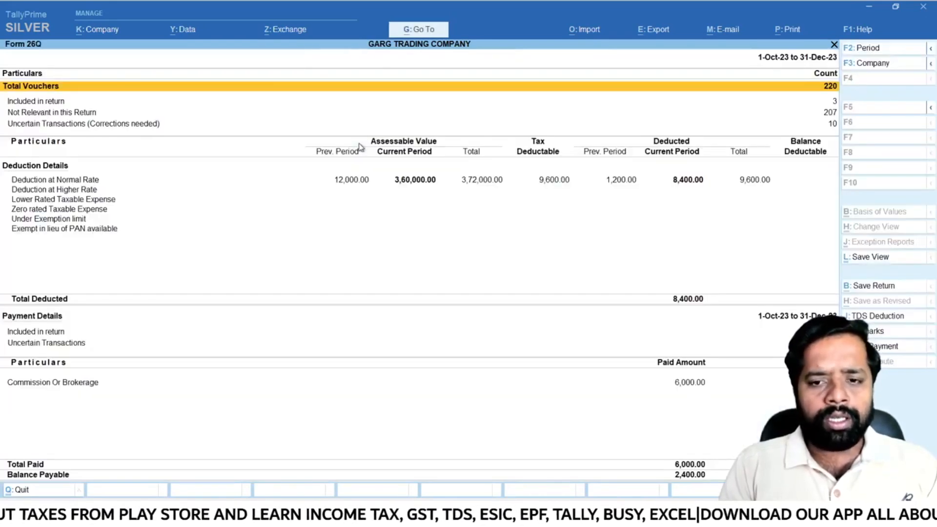
Set the Form 26Q period to 1-4-2023 to 30-6-2023
key("Down")
key("F2")
type("1.4.2023")
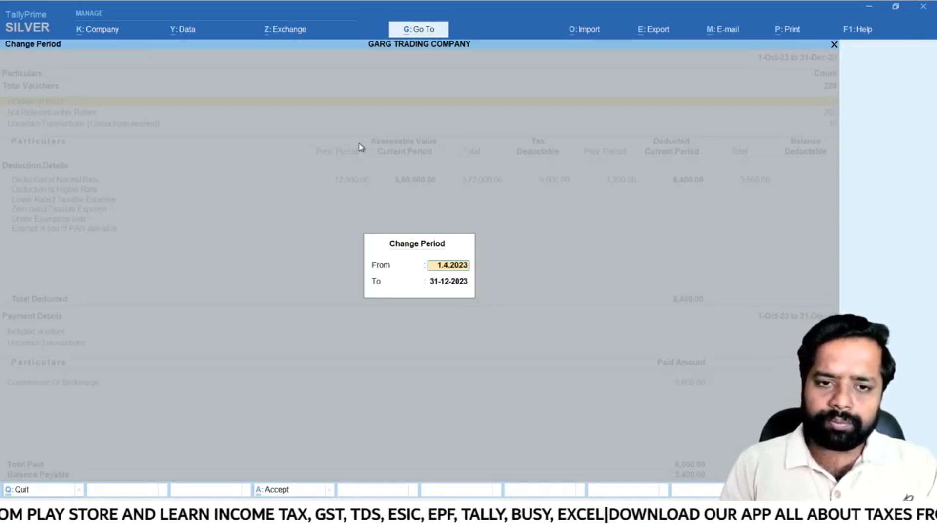
key("Return")
type("30.6.2023")
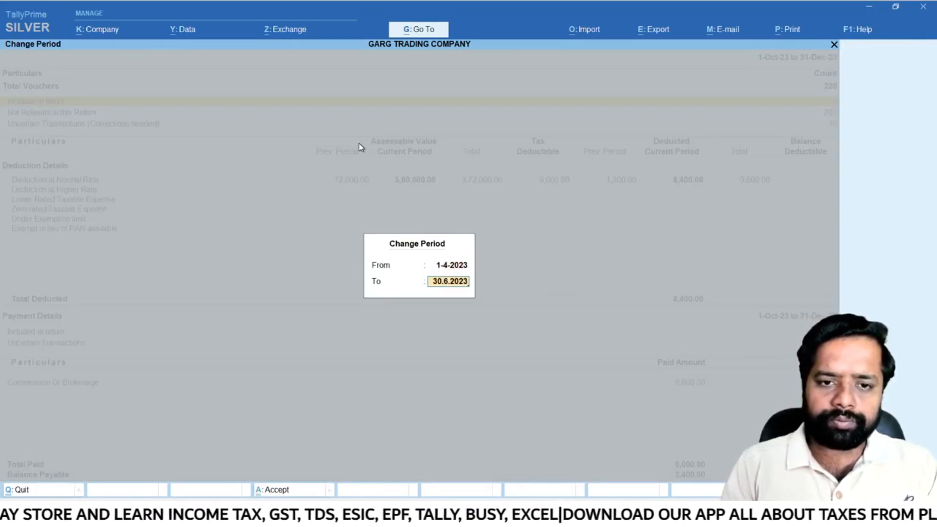
key("Return")
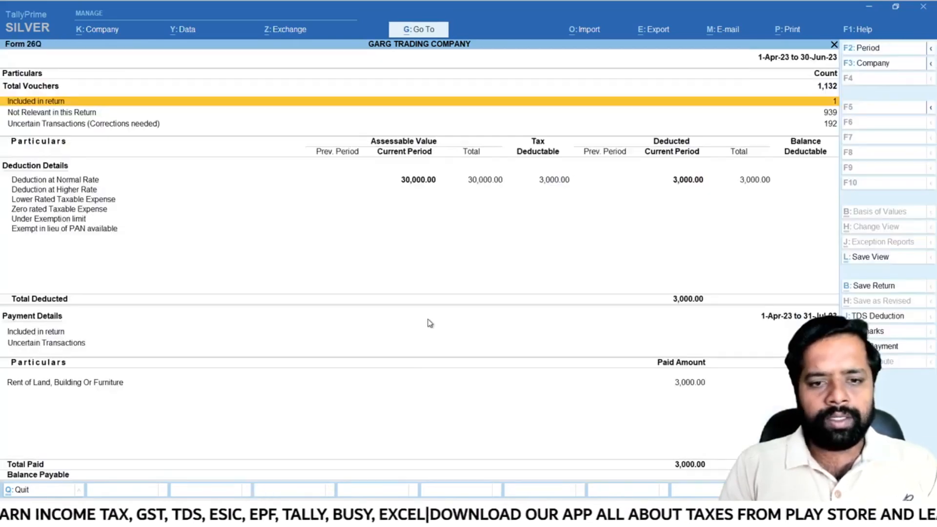
Drill down from Rent of Land, Building Or Furniture in the payment details to the voucher and its challan deductee details
left_click(65, 387)
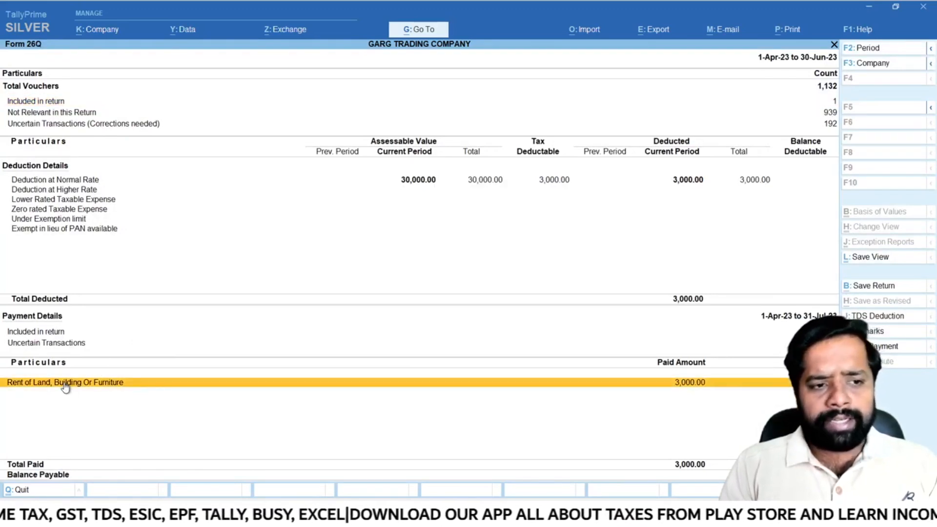
double_click(691, 385)
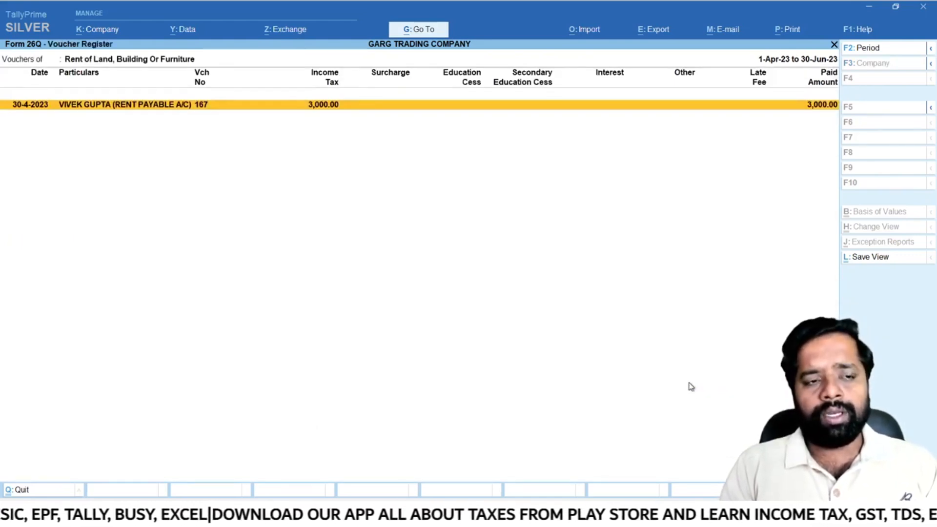
key("Return")
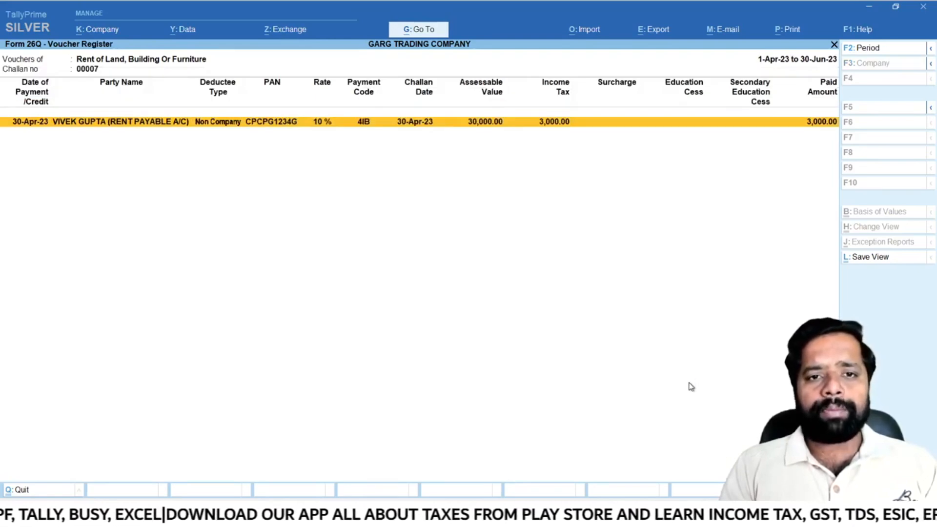
key("alt+Tab")
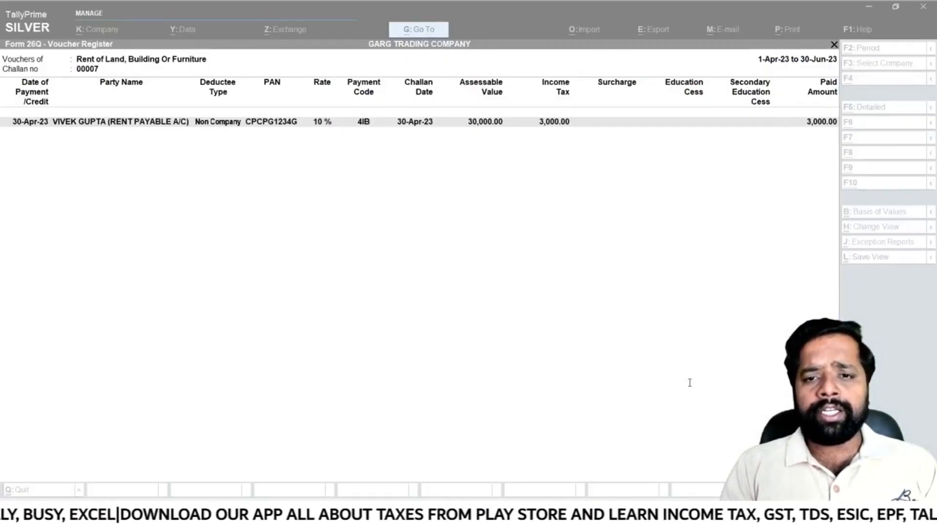